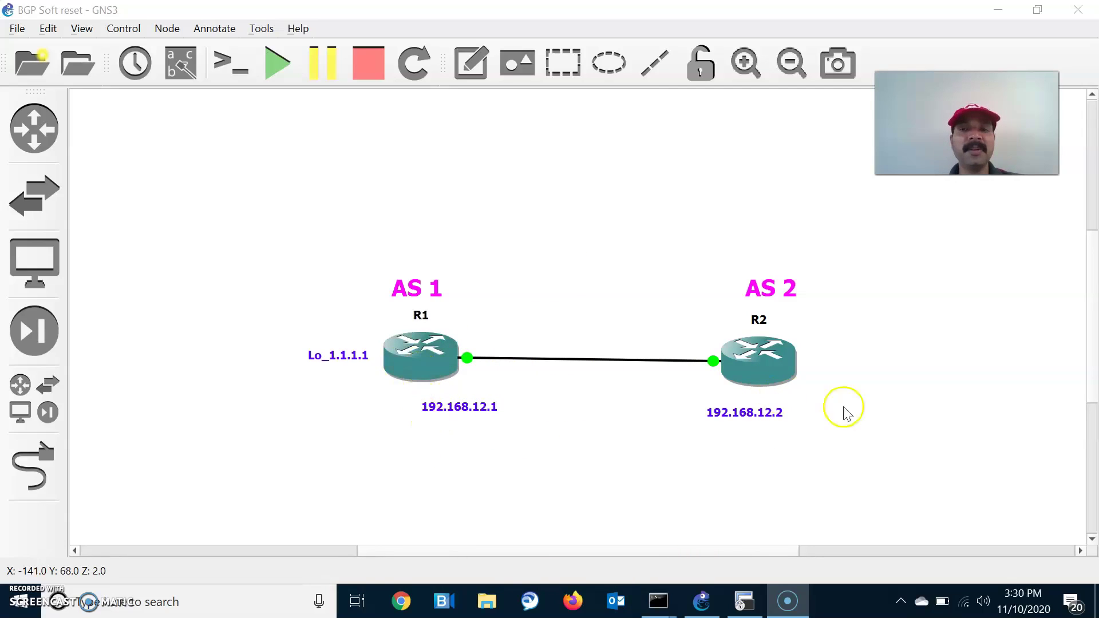
# Bring the SecureCRT console showing R2's downed 192.168.12.1 BGP neighbor to the front.
pyautogui.click(745, 602)
# On the R1 console, enter BGP configuration for AS 1 with conf t and router bgp 1.
pyautogui.click(80, 174)
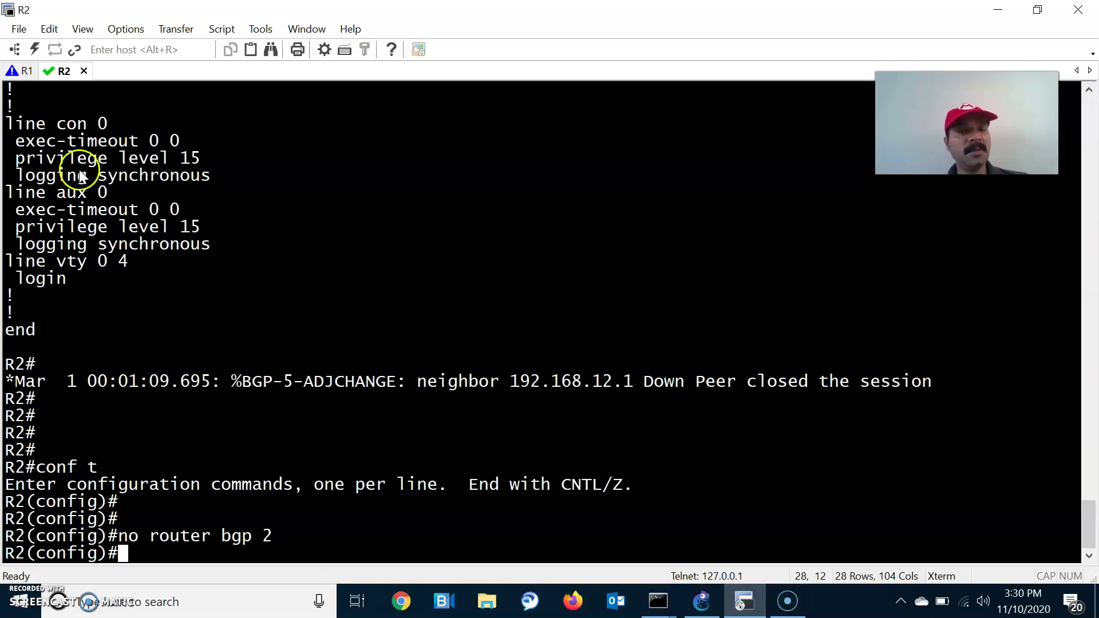
pyautogui.click(22, 71)
pyautogui.click(176, 187)
pyautogui.hotkey('ctrl', 'z')
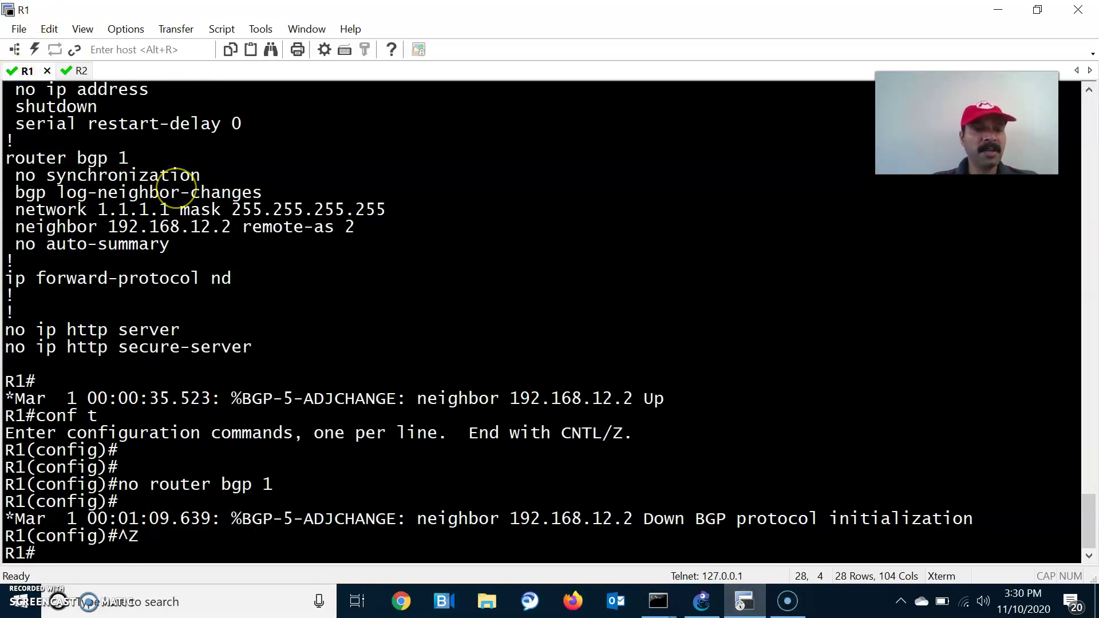
pyautogui.press('Return')
pyautogui.press('Return')
pyautogui.press('Return')
pyautogui.press('Return')
pyautogui.press('Return')
pyautogui.press('Return')
pyautogui.press('Return')
pyautogui.write('conf t')
pyautogui.press('Return')
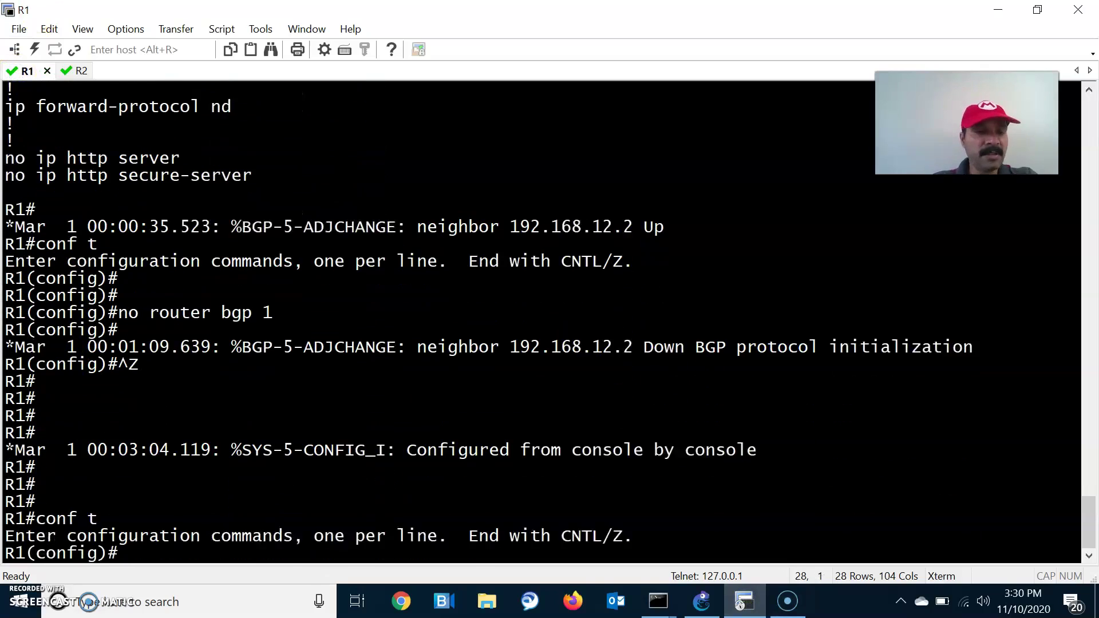
pyautogui.press('Return')
pyautogui.press('Return')
pyautogui.press('Return')
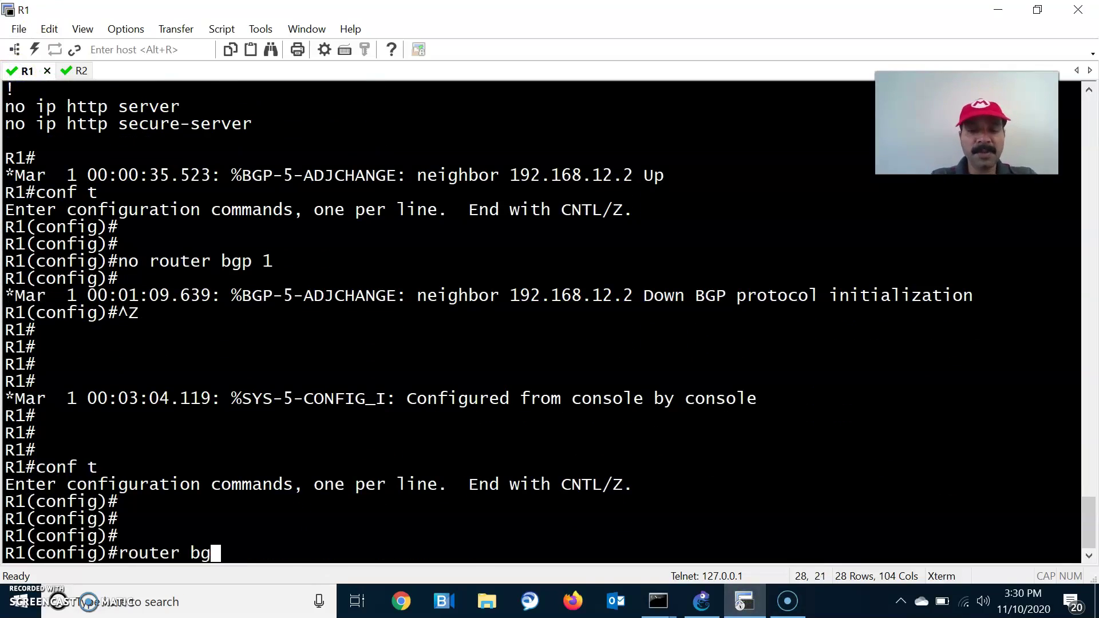
pyautogui.write('router bgp 1')
pyautogui.press('Return')
pyautogui.press('Return')
pyautogui.press('Return')
pyautogui.write('nei')
pyautogui.press('Tab')
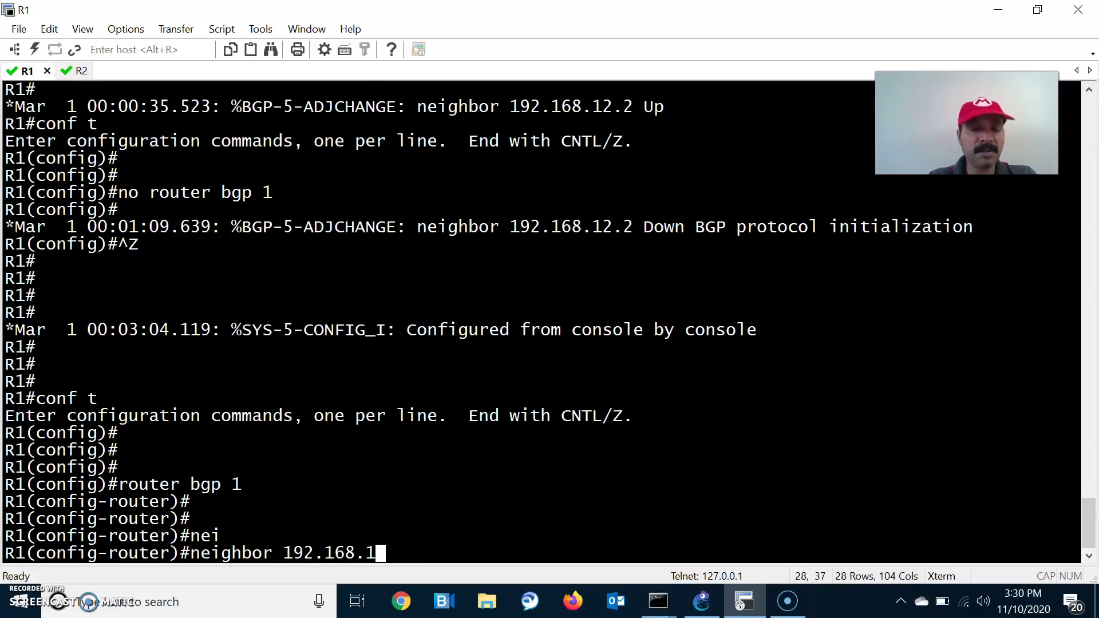
# Configure R1's neighbor 192.168.12.2 as remote-as 2 and leave configuration mode.
pyautogui.click(702, 598)
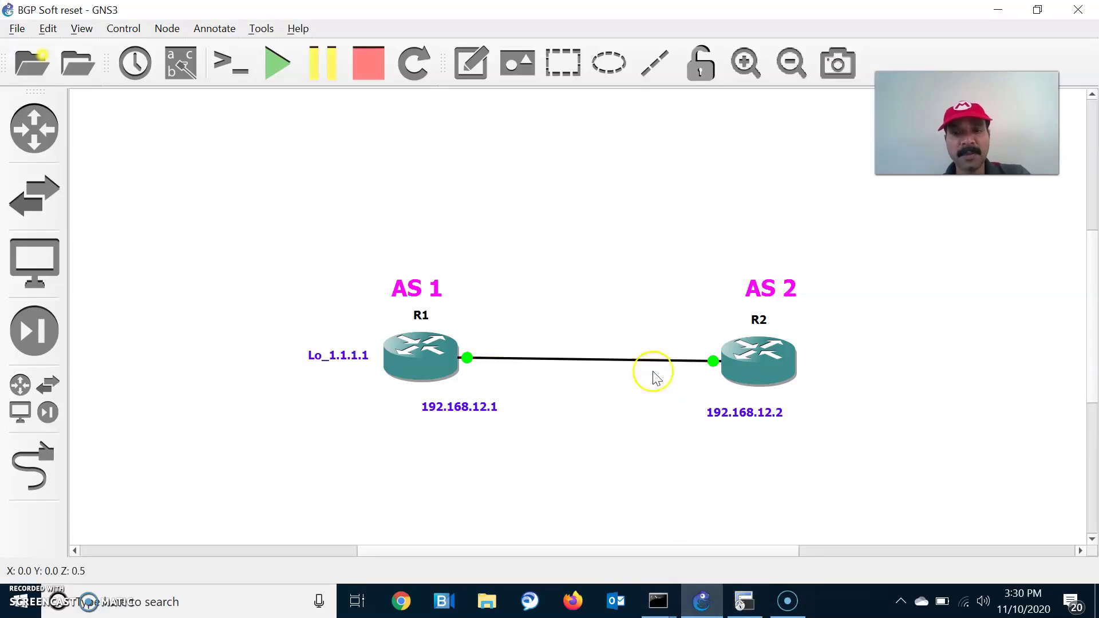
pyautogui.click(745, 601)
pyautogui.write('remot')
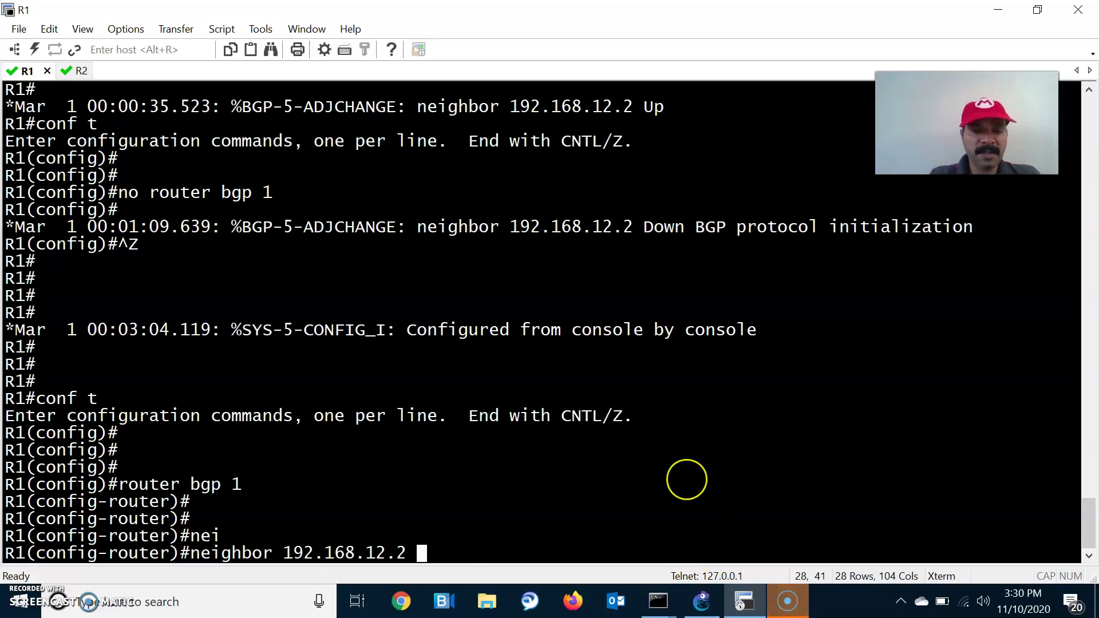
pyautogui.press('Tab')
pyautogui.write('2')
pyautogui.press('Return')
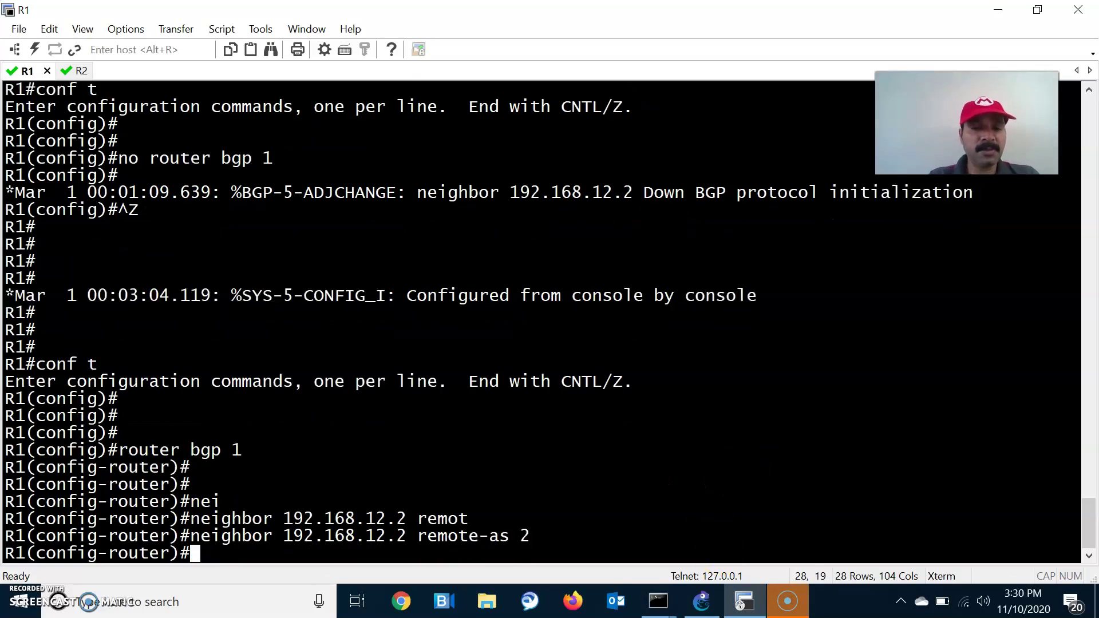
pyautogui.press('Return')
pyautogui.press('Return')
pyautogui.hotkey('ctrl', 'z')
pyautogui.press('Return')
pyautogui.press('Return')
pyautogui.press('Return')
pyautogui.press('Return')
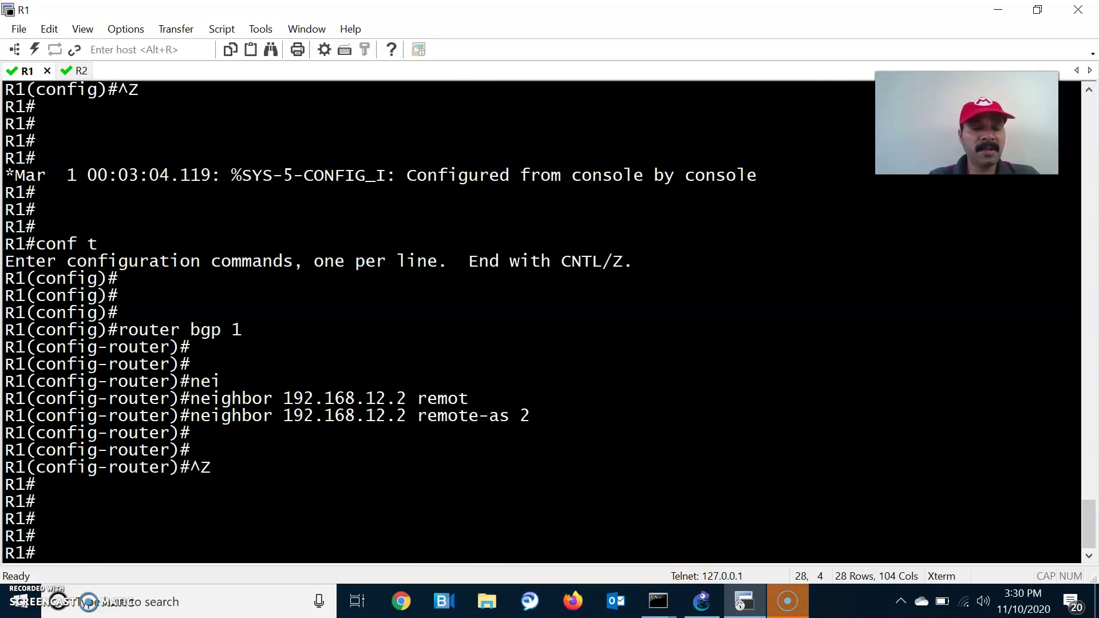
pyautogui.press('Return')
# Advertise network 1.1.1.1 mask 255.255.255.255 under R1's router bgp 1.
pyautogui.click(702, 598)
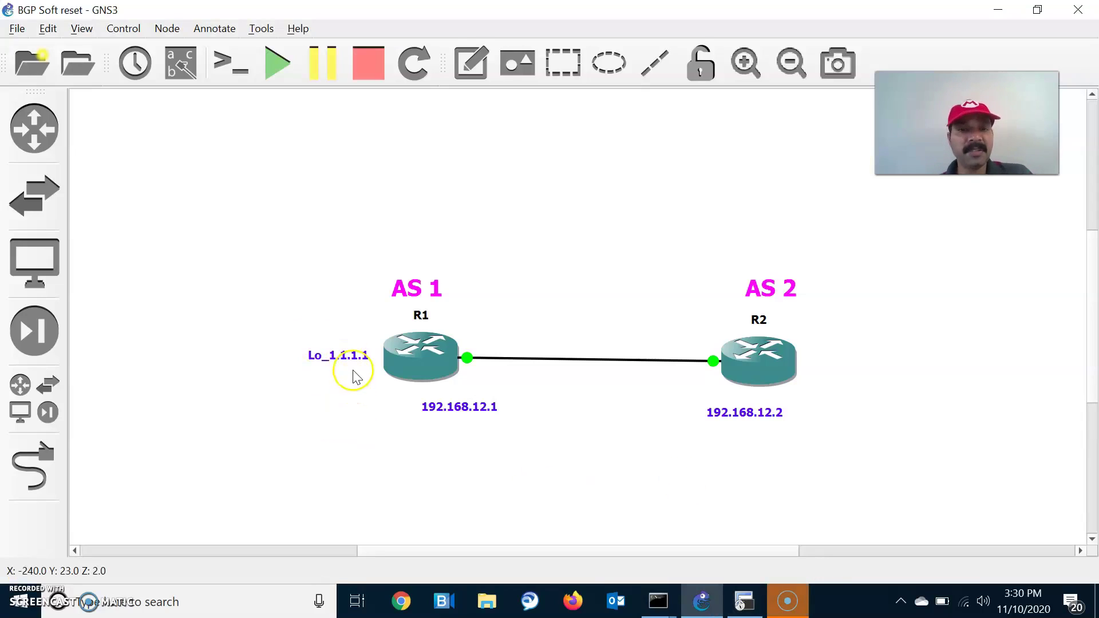
pyautogui.hotkey('alt', 'Tab')
pyautogui.write('conf t')
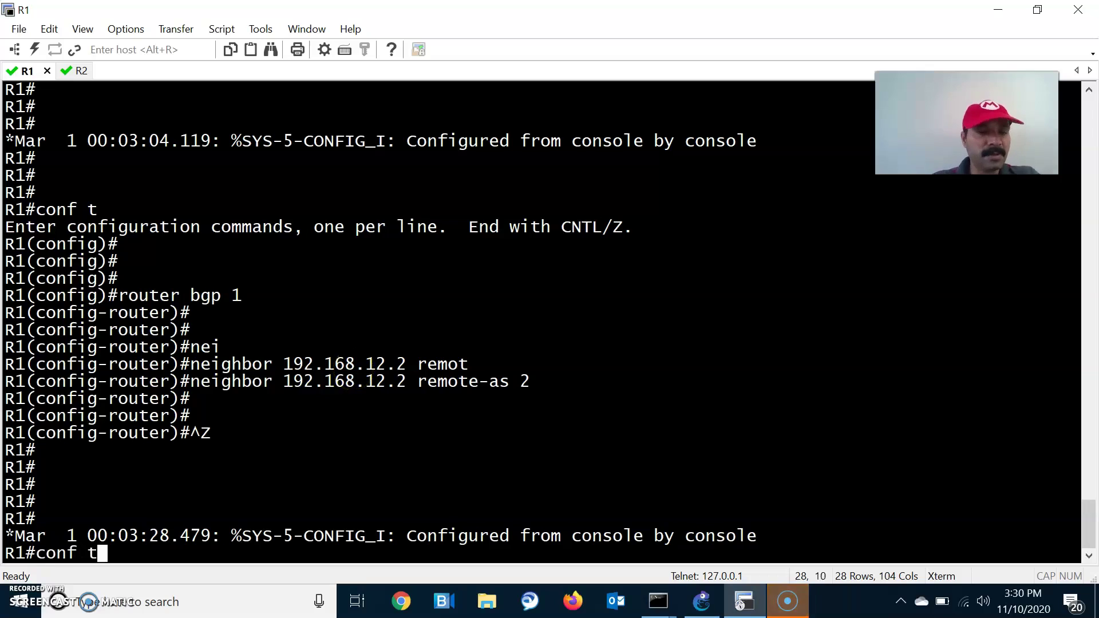
pyautogui.press('Return')
pyautogui.write('router bgp 1')
pyautogui.press('Return')
pyautogui.write('net')
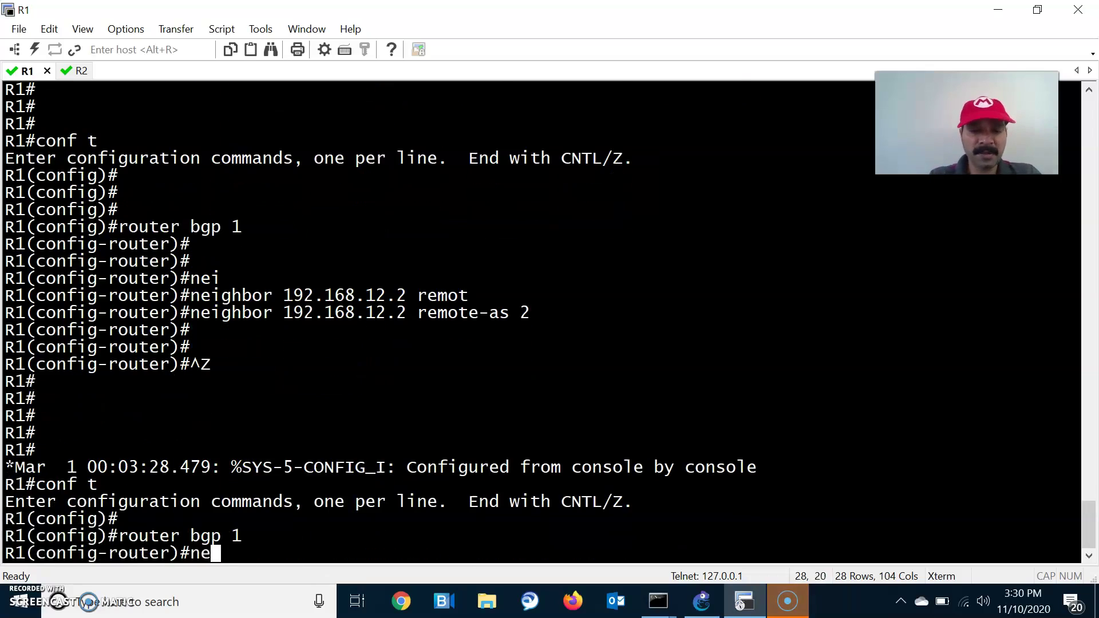
pyautogui.press('Tab')
pyautogui.write('1.1.1.1')
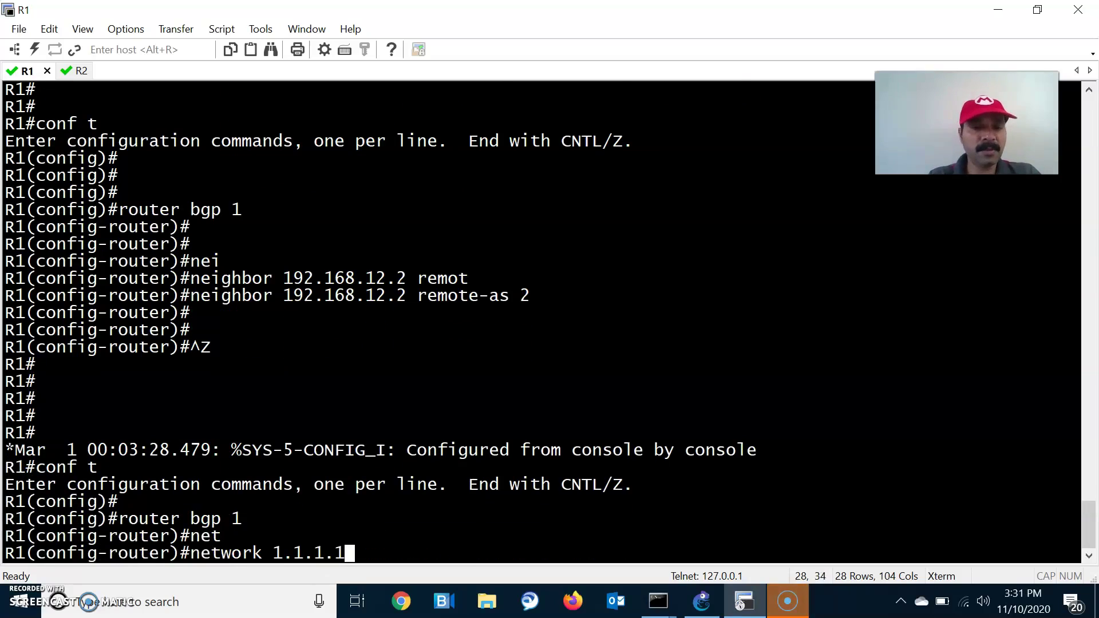
pyautogui.write(' mask 255.255.255.2')
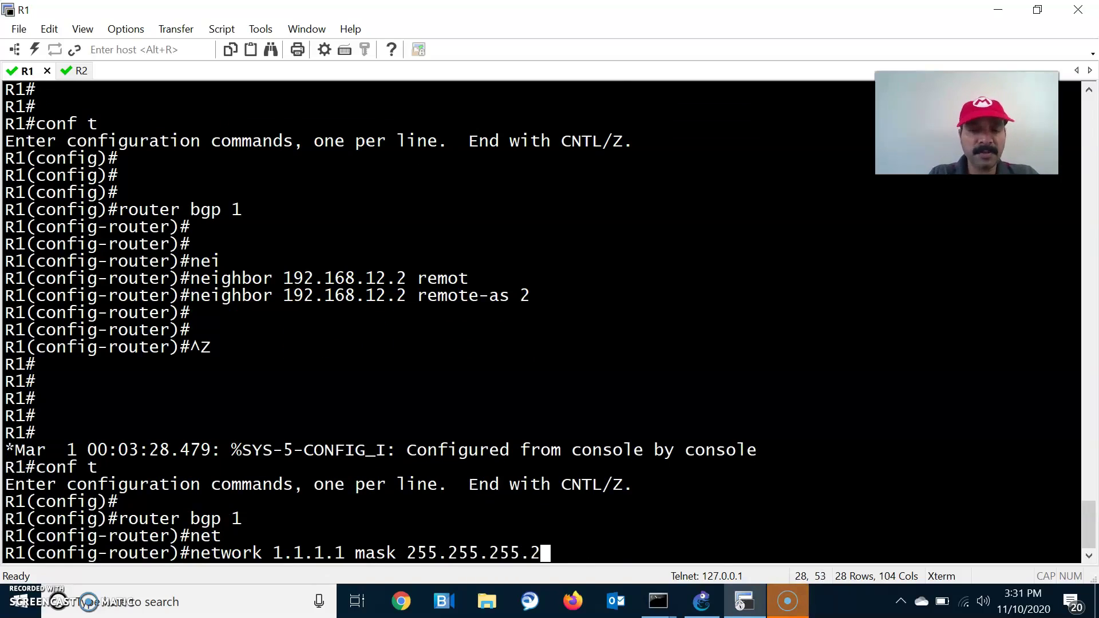
pyautogui.write('55')
pyautogui.press('Return')
pyautogui.hotkey('ctrl', 'z')
pyautogui.press('Return')
pyautogui.press('Return')
pyautogui.press('Return')
pyautogui.press('Return')
pyautogui.press('Return')
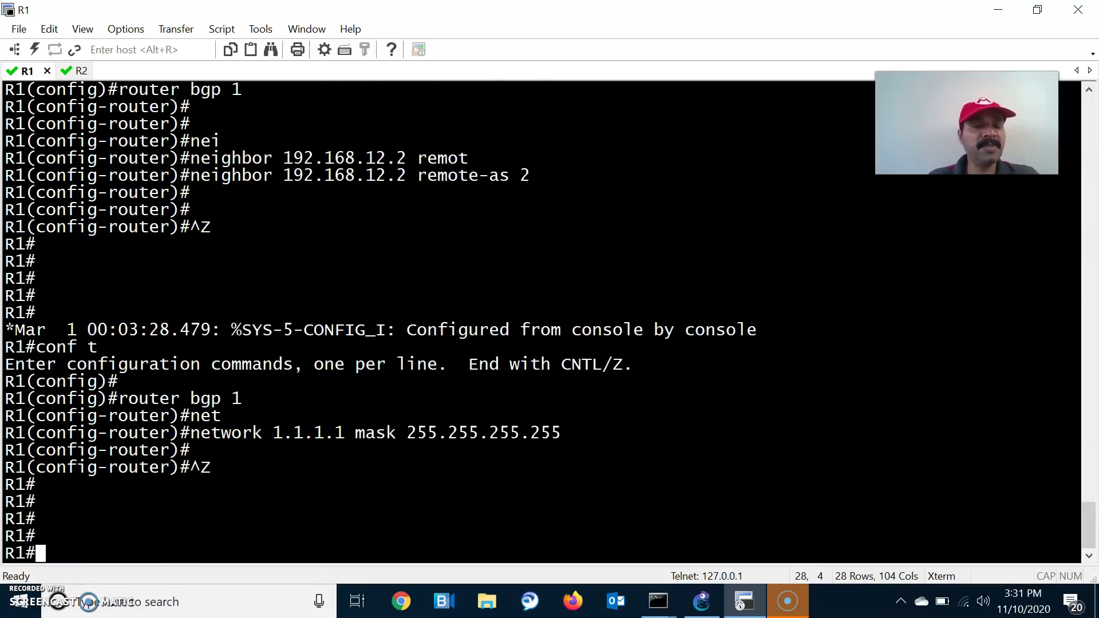
pyautogui.click(68, 68)
# On R2, enter BGP configuration for AS 2 with conf t and router bgp 2.
pyautogui.hotkey('ctrl', 'z')
pyautogui.press('Return')
pyautogui.press('Return')
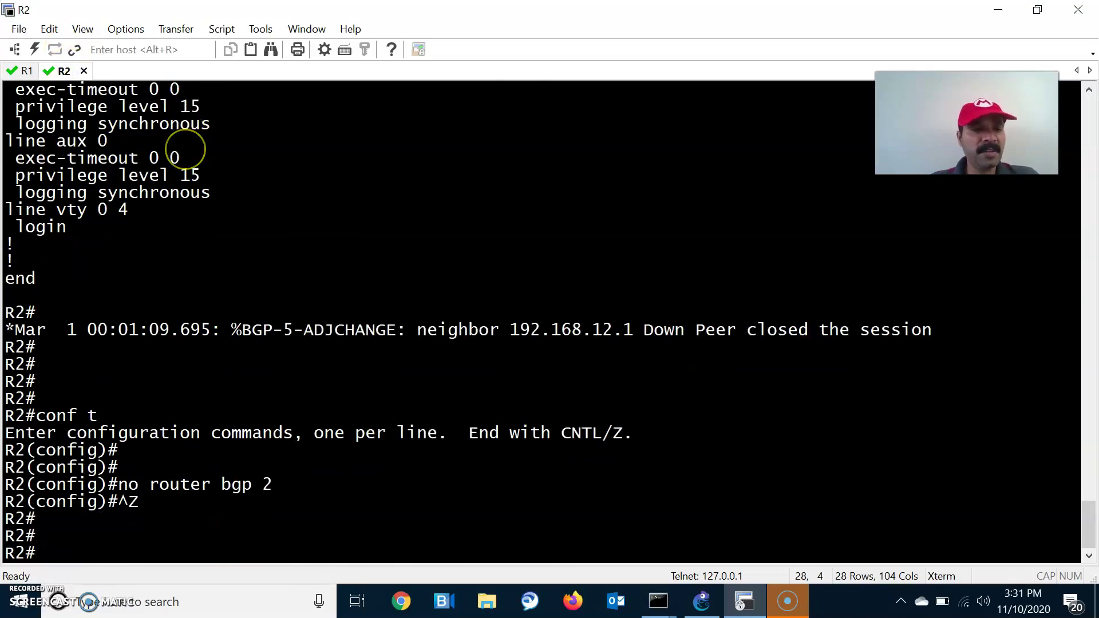
pyautogui.press('Return')
pyautogui.write('conf t')
pyautogui.press('Return')
pyautogui.press('Return')
pyautogui.press('Return')
pyautogui.press('Return')
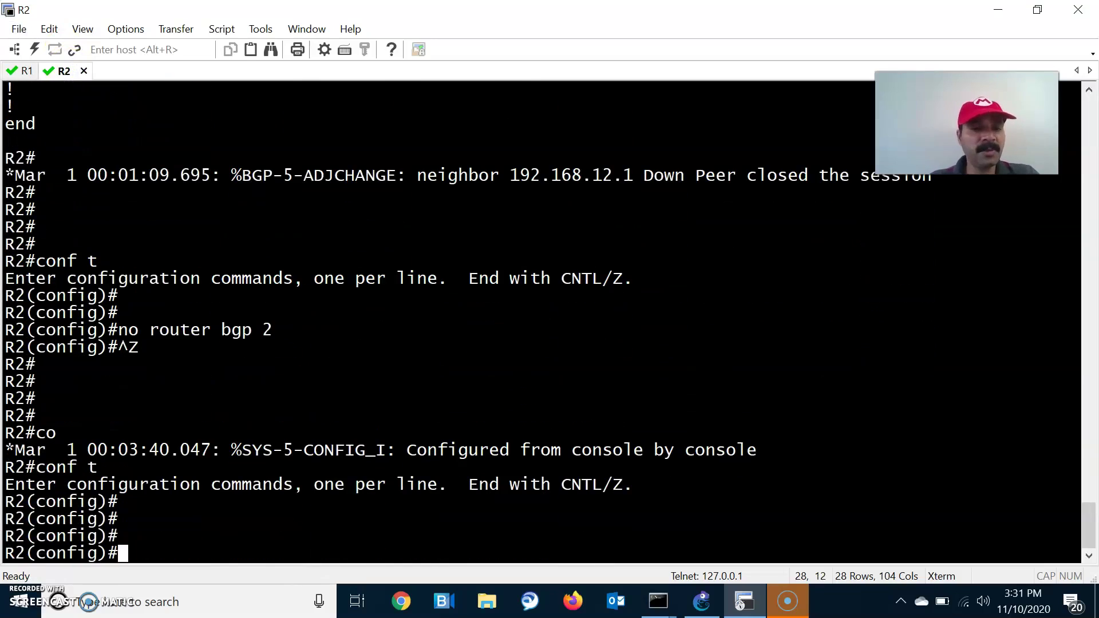
pyautogui.write('router bg')
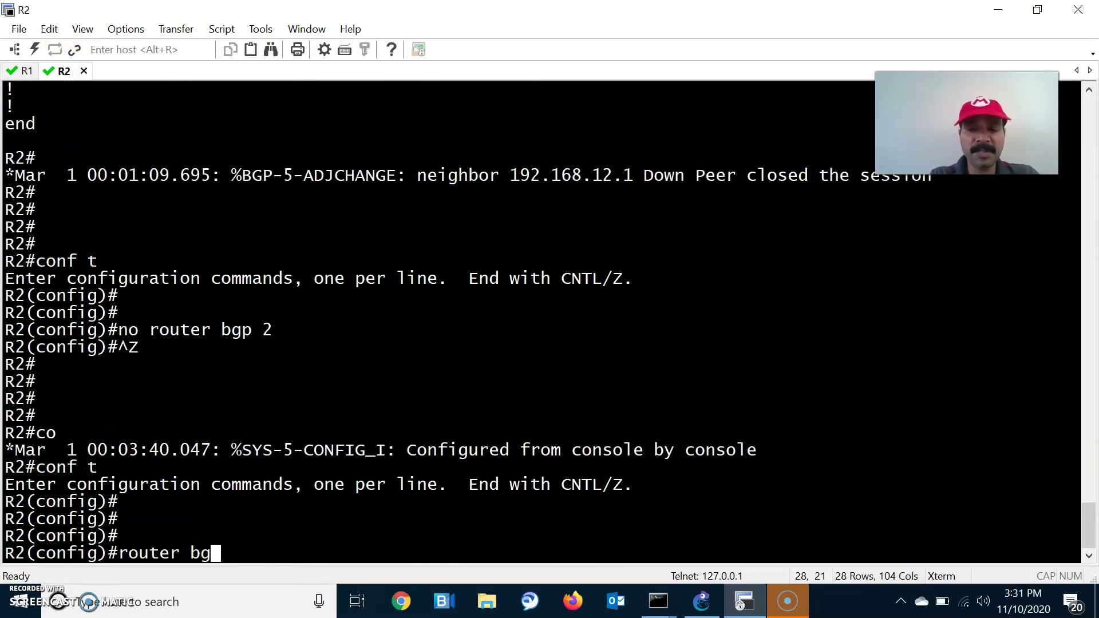
pyautogui.write('p 2')
pyautogui.press('Return')
pyautogui.press('Return')
# Add neighbor 192.168.12.1 remote-as 1 on R2 and exit configuration mode.
pyautogui.hotkey('alt', 'Tab')
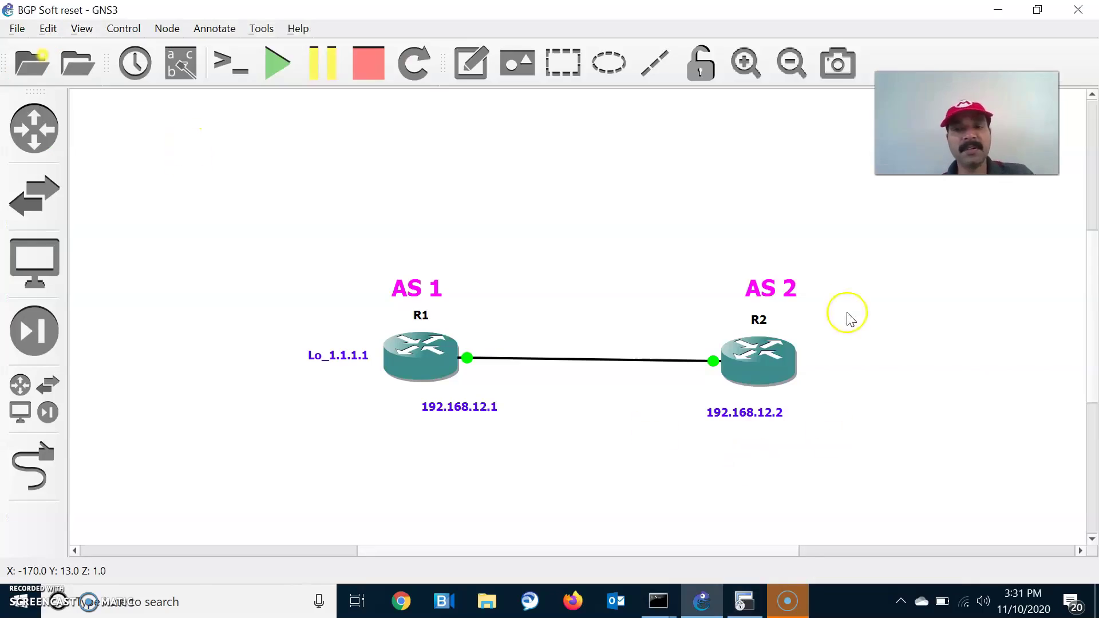
pyautogui.doubleClick(764, 324)
pyautogui.write('nei')
pyautogui.press('Tab')
pyautogui.write('1')
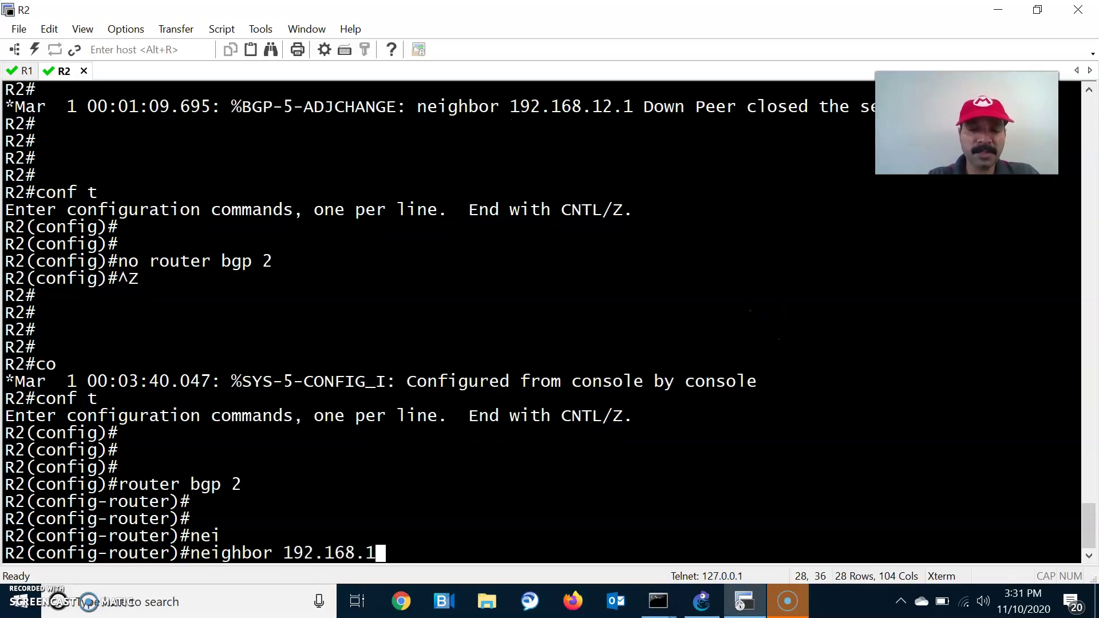
pyautogui.write('92.168.12.1 remo')
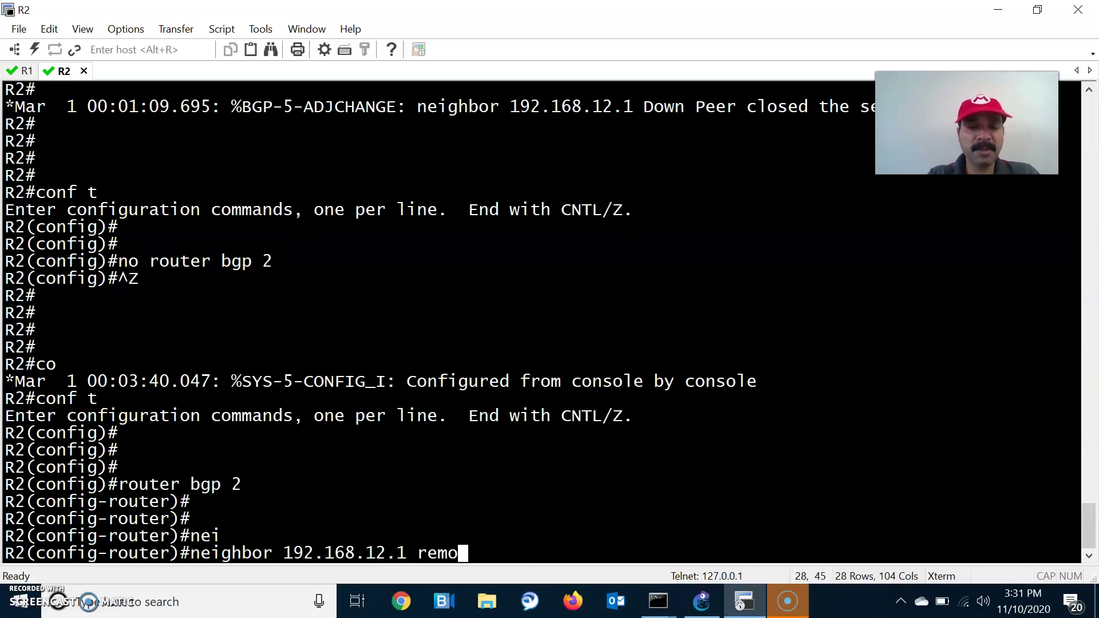
pyautogui.write('t')
pyautogui.press('Tab')
pyautogui.write('1')
pyautogui.press('Return')
pyautogui.press('Return')
pyautogui.hotkey('ctrl', 'z')
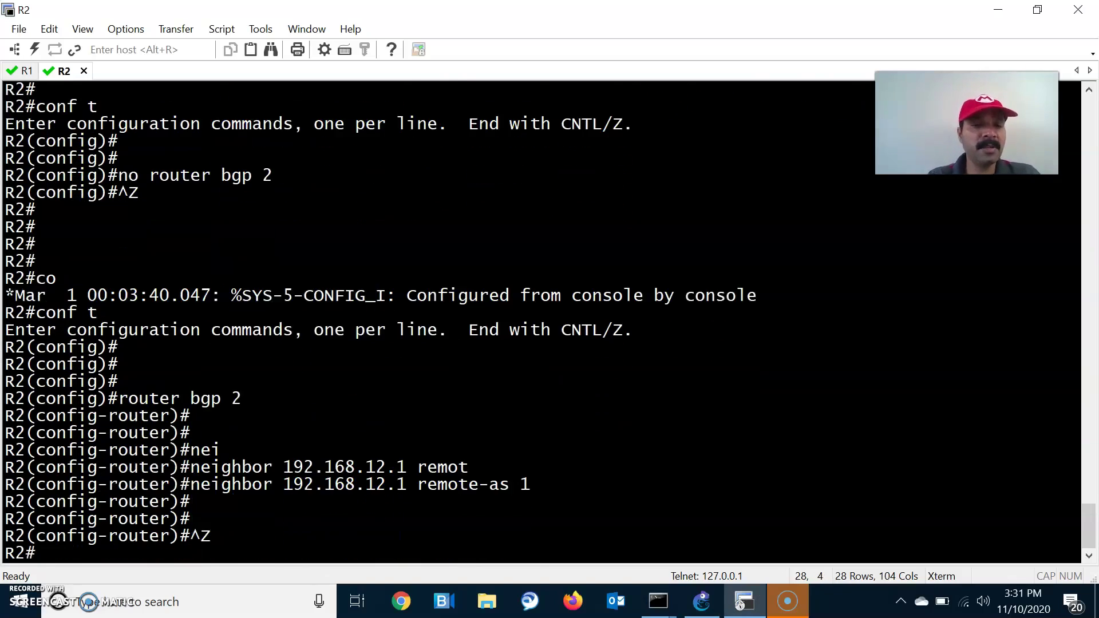
pyautogui.press('Return')
pyautogui.press('Return')
pyautogui.press('Return')
pyautogui.press('Return')
pyautogui.press('Return')
pyautogui.press('Return')
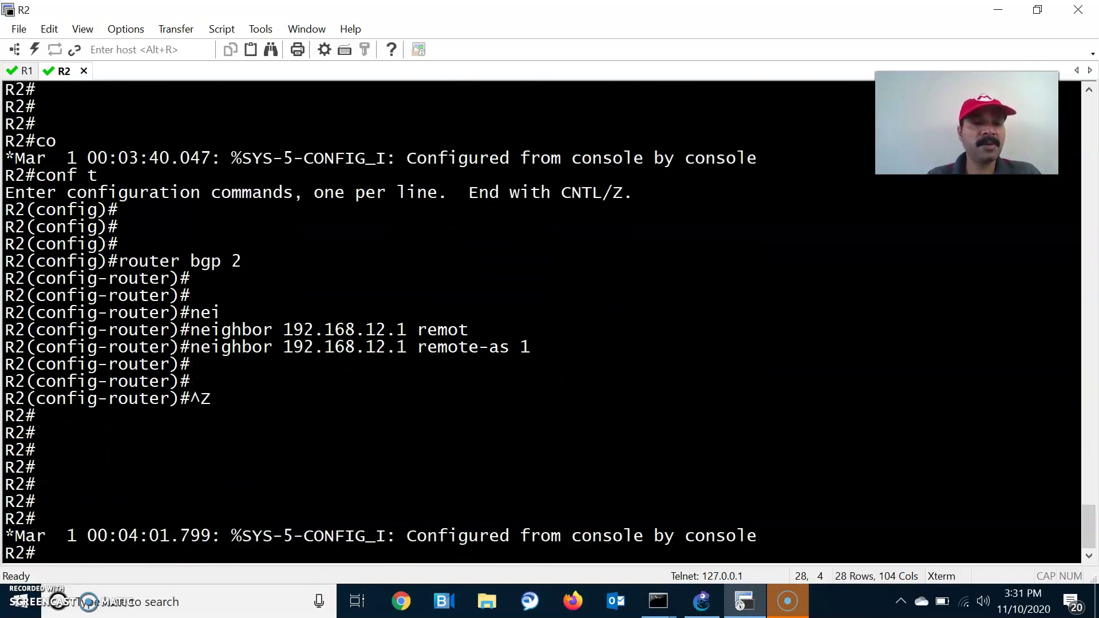
pyautogui.press('Return')
pyautogui.press('Return')
pyautogui.press('Return')
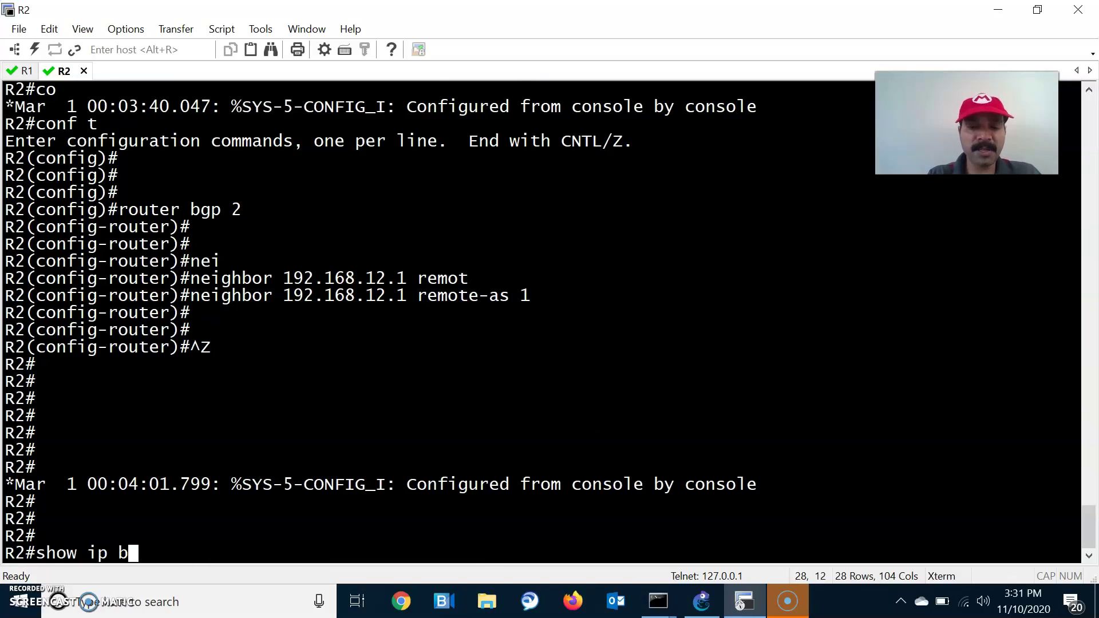
# Run 'show ip bgp all summary' on R2 twice.
pyautogui.write('show ip bgp all summ')
pyautogui.press('Tab')
pyautogui.press('Return')
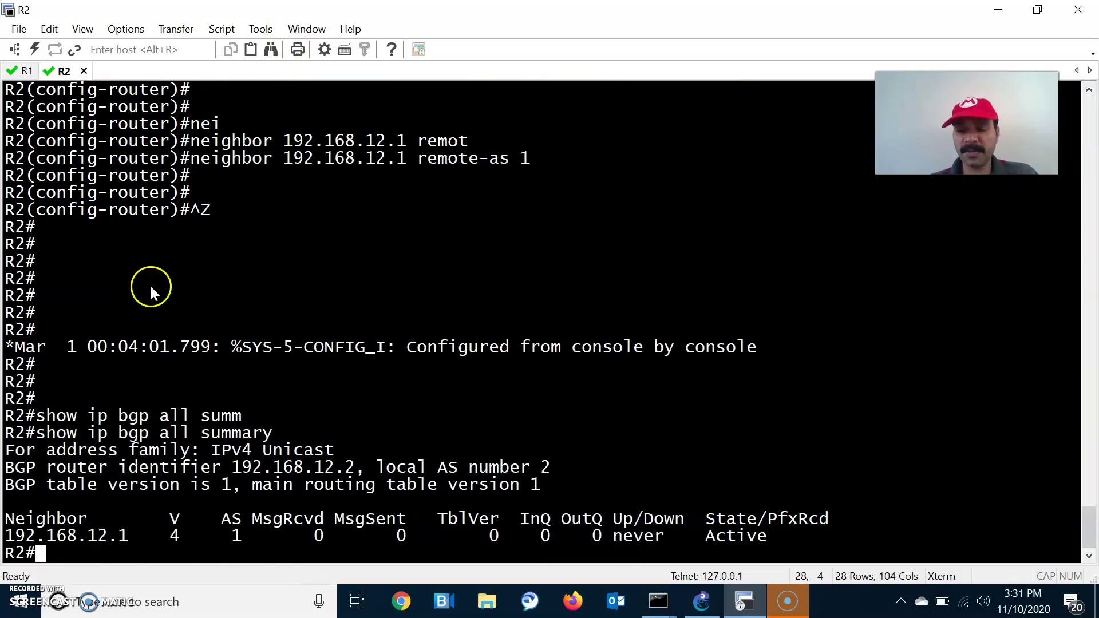
pyautogui.press('Up')
pyautogui.press('Return')
# Run 'show ip bgp all summary' repeatedly on R1 to check the neighbor state.
pyautogui.click(23, 71)
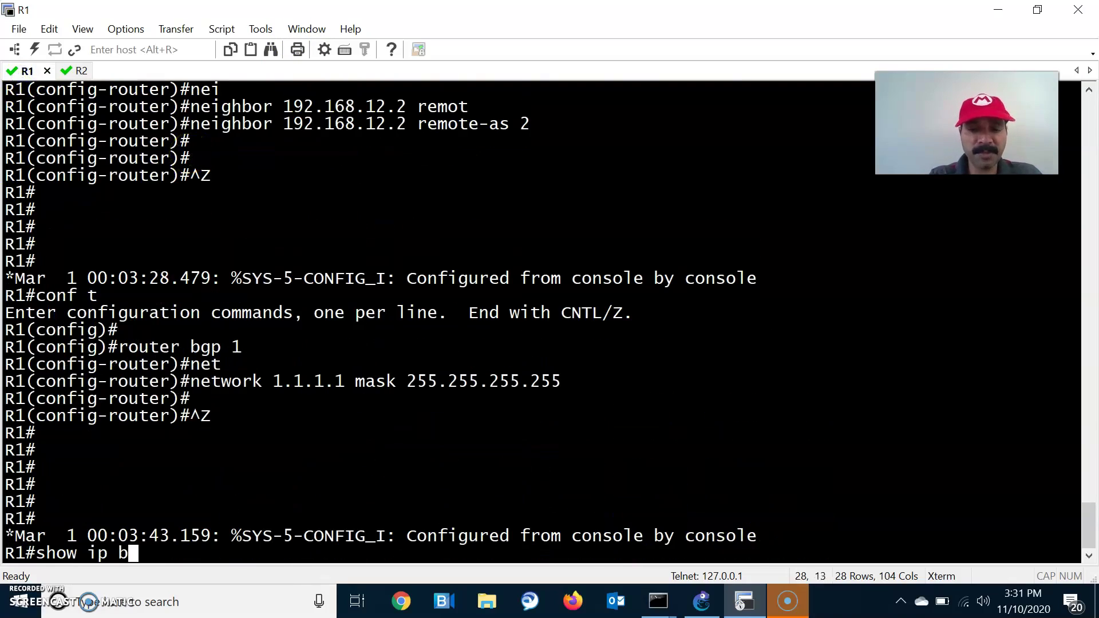
pyautogui.write('show ip bgp all summ')
pyautogui.press('Tab')
pyautogui.press('Return')
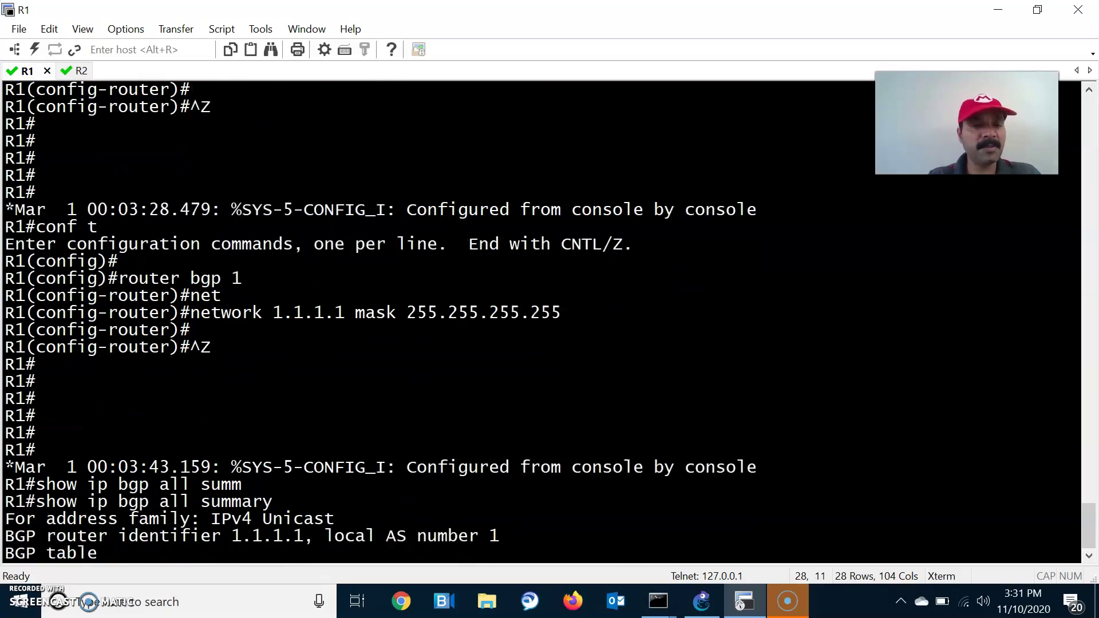
pyautogui.press('Return')
pyautogui.press('Return')
pyautogui.press('Up')
pyautogui.press('Return')
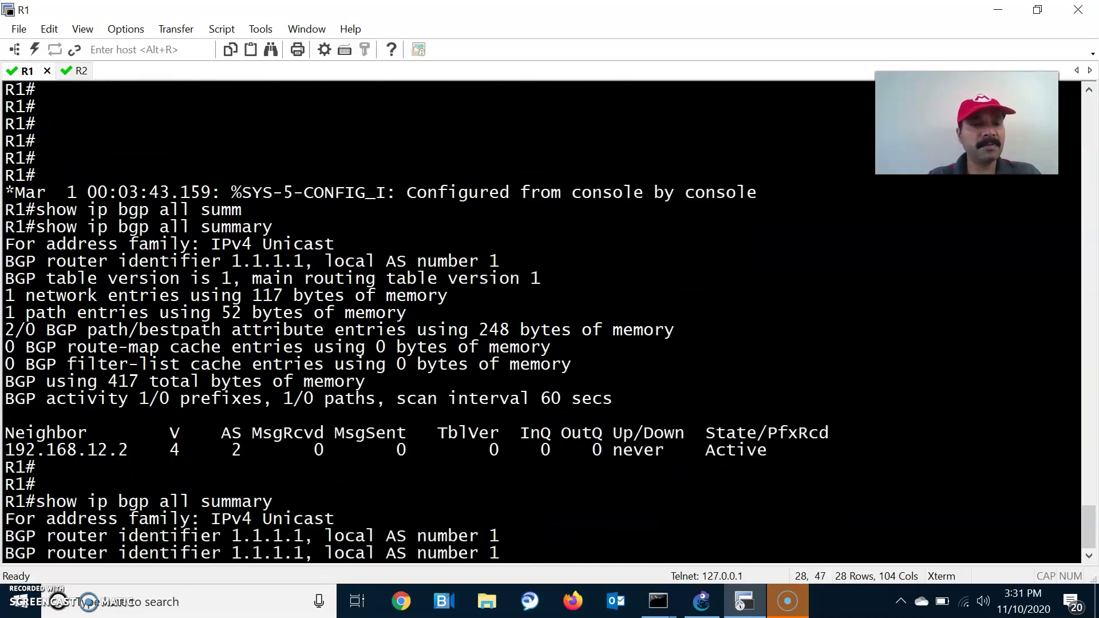
pyautogui.press('Return')
pyautogui.press('Up')
pyautogui.press('Return')
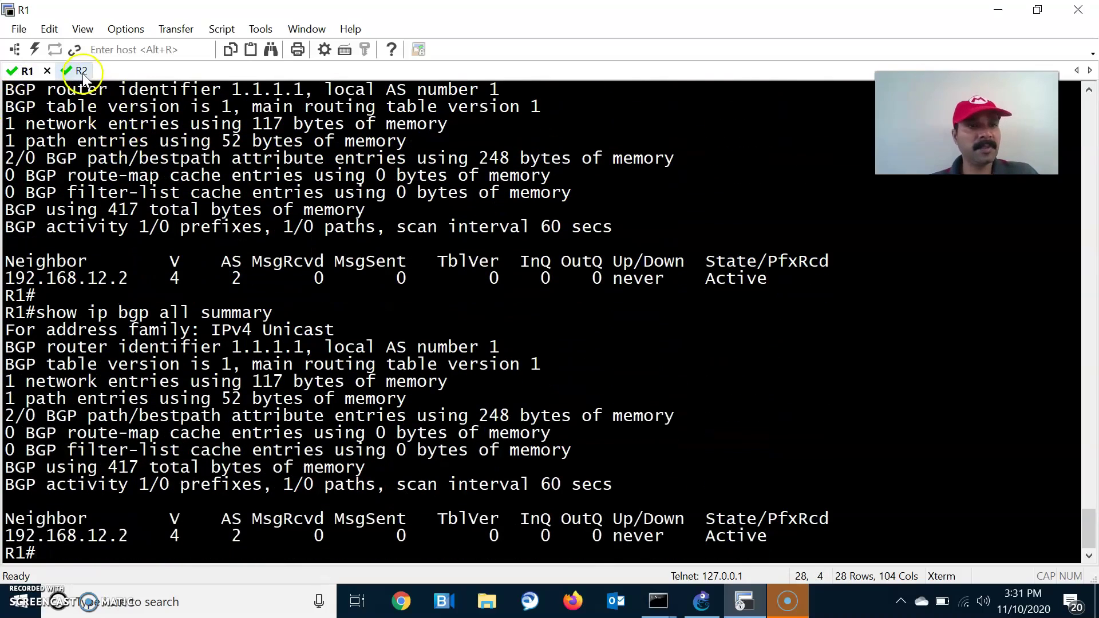
# Rerun the BGP summary on R2 several times to confirm the peering comes up.
pyautogui.click(81, 72)
pyautogui.press('Up')
pyautogui.press('Return')
pyautogui.press('Return')
pyautogui.press('Up')
pyautogui.press('Return')
pyautogui.press('Up')
pyautogui.press('Return')
pyautogui.press('Up')
pyautogui.press('Return')
pyautogui.hotkey('alt', 'Tab')
pyautogui.hotkey('alt', 'Tab')
# Recheck BGP summaries on R1 and R2, showing established peering with 0 prefixes received.
pyautogui.click(26, 70)
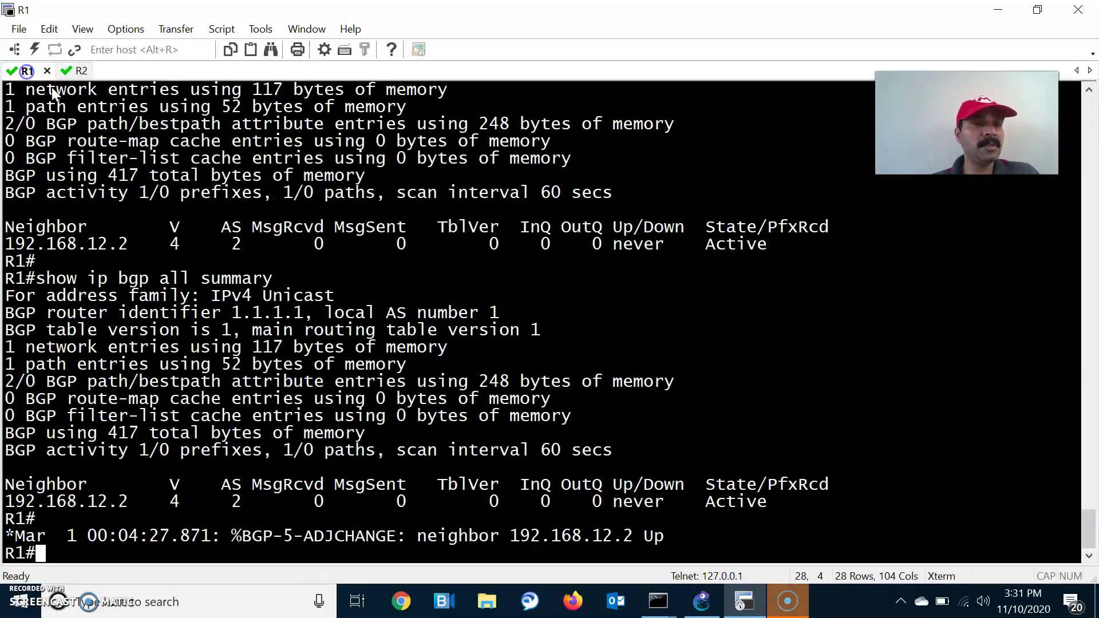
pyautogui.press('Return')
pyautogui.press('Return')
pyautogui.press('Up')
pyautogui.press('Return')
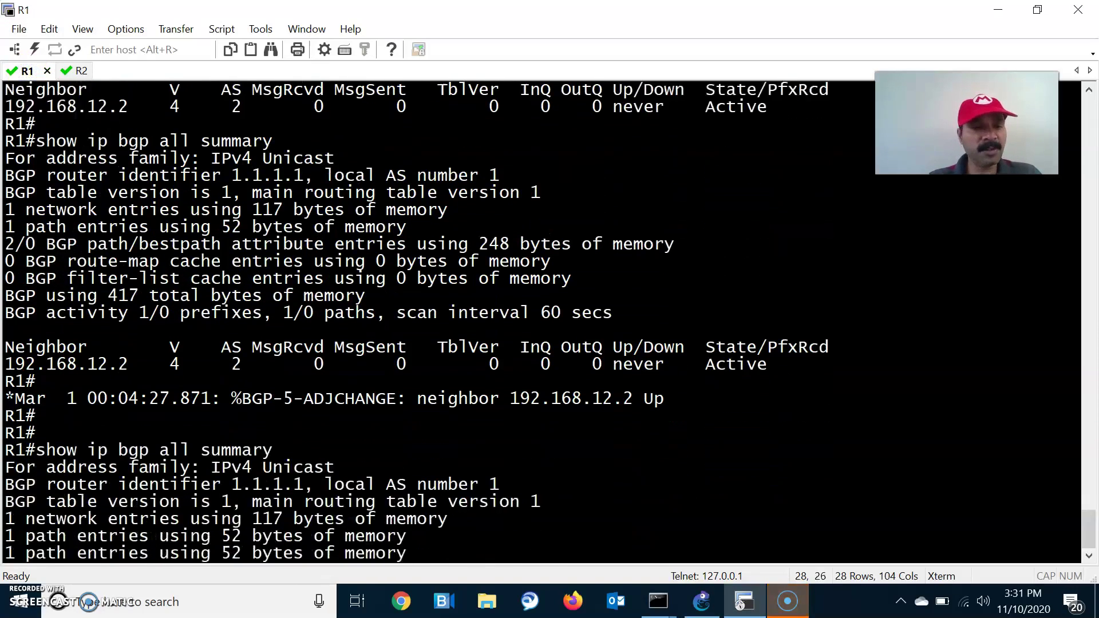
pyautogui.press('Return')
pyautogui.press('Return')
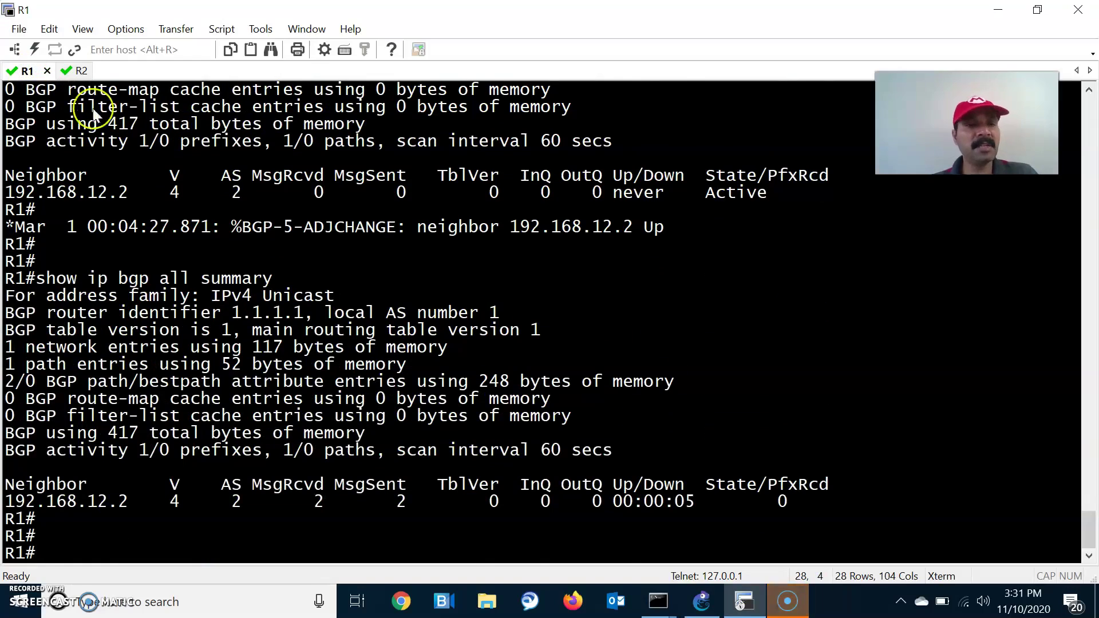
pyautogui.click(67, 73)
pyautogui.press('Up')
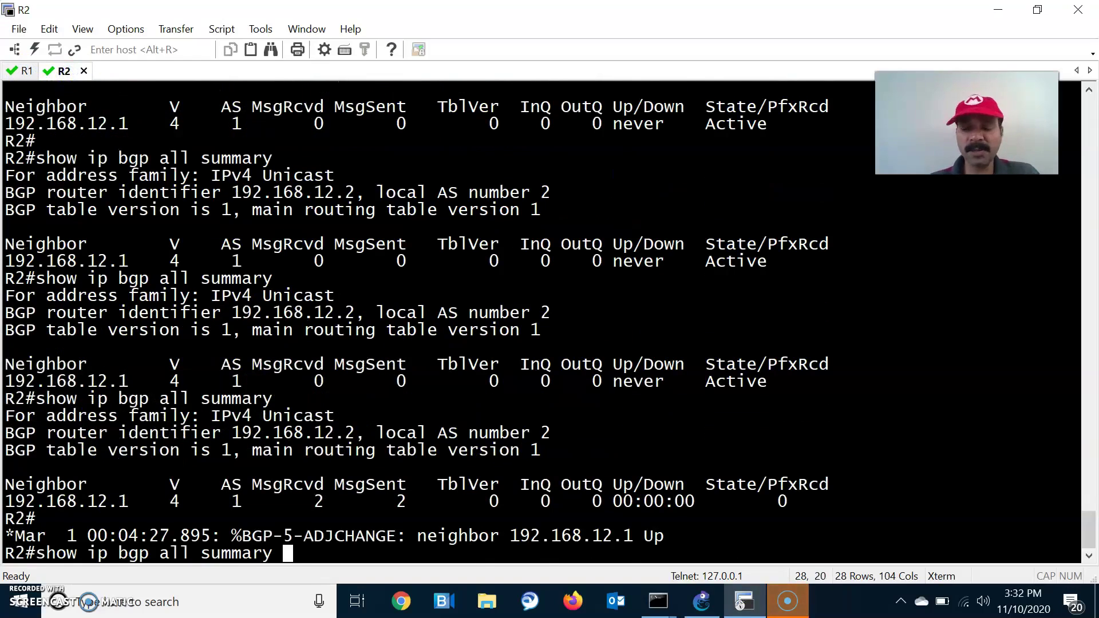
pyautogui.press('Return')
pyautogui.press('Return')
pyautogui.press('Return')
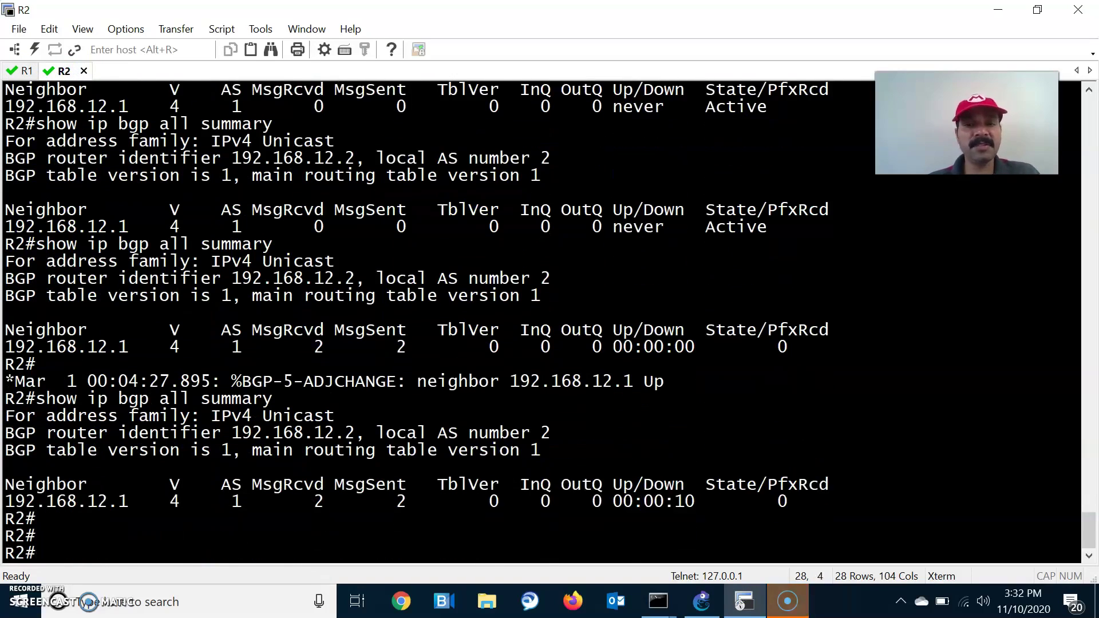
pyautogui.hotkey('alt', 'Tab')
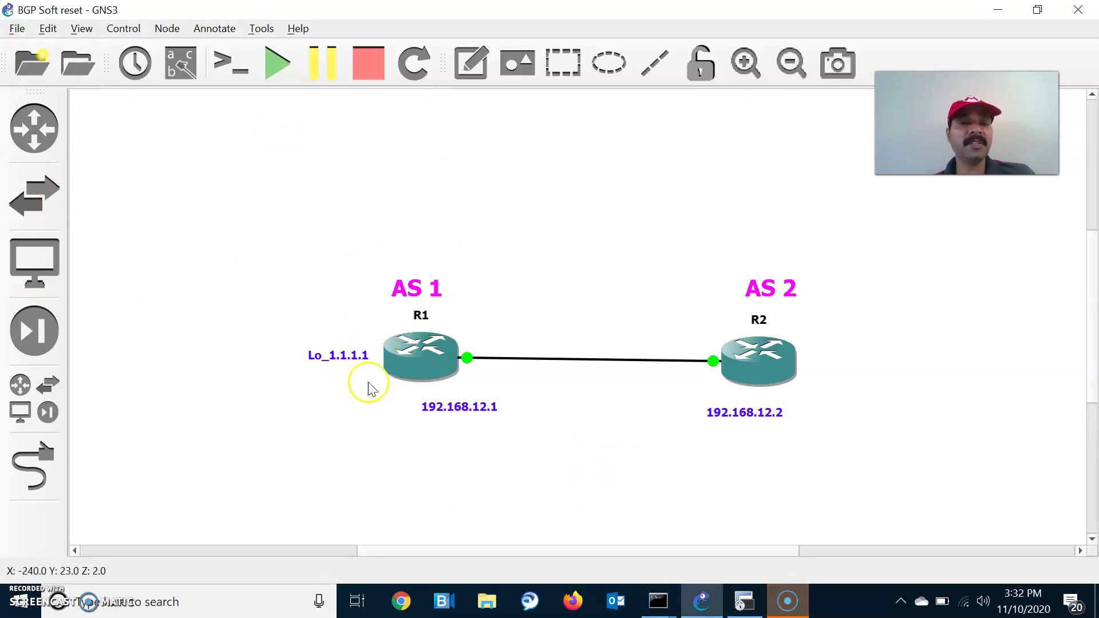
pyautogui.hotkey('alt', 'Tab')
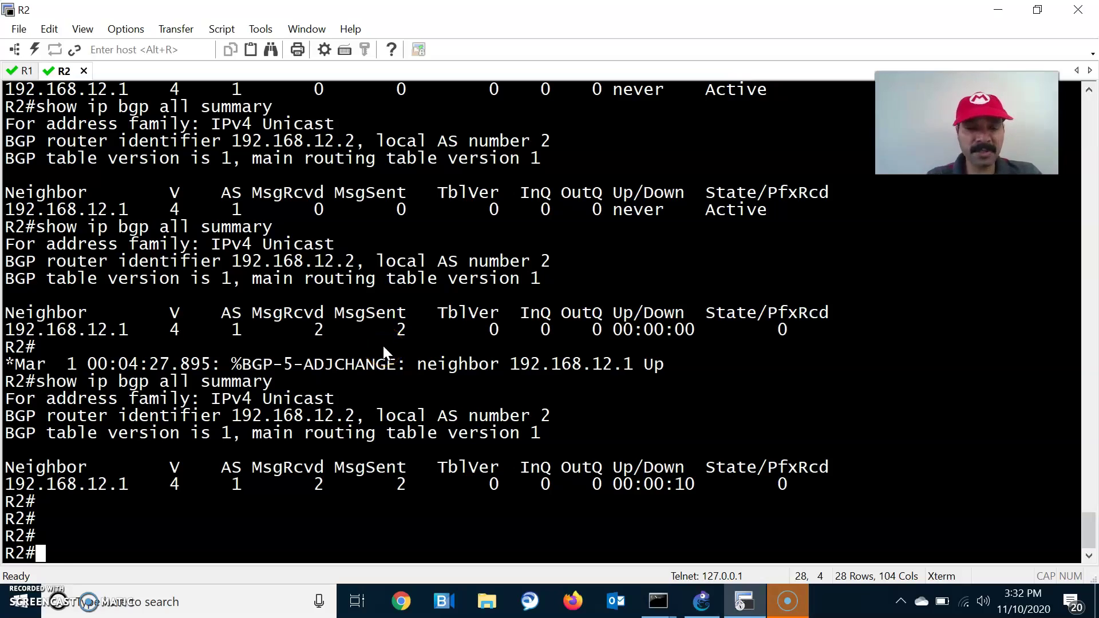
# Display R2's BGP table with 'show ip bgp', correcting a mistyped first attempt.
pyautogui.write('show ip bp')
pyautogui.press('Return')
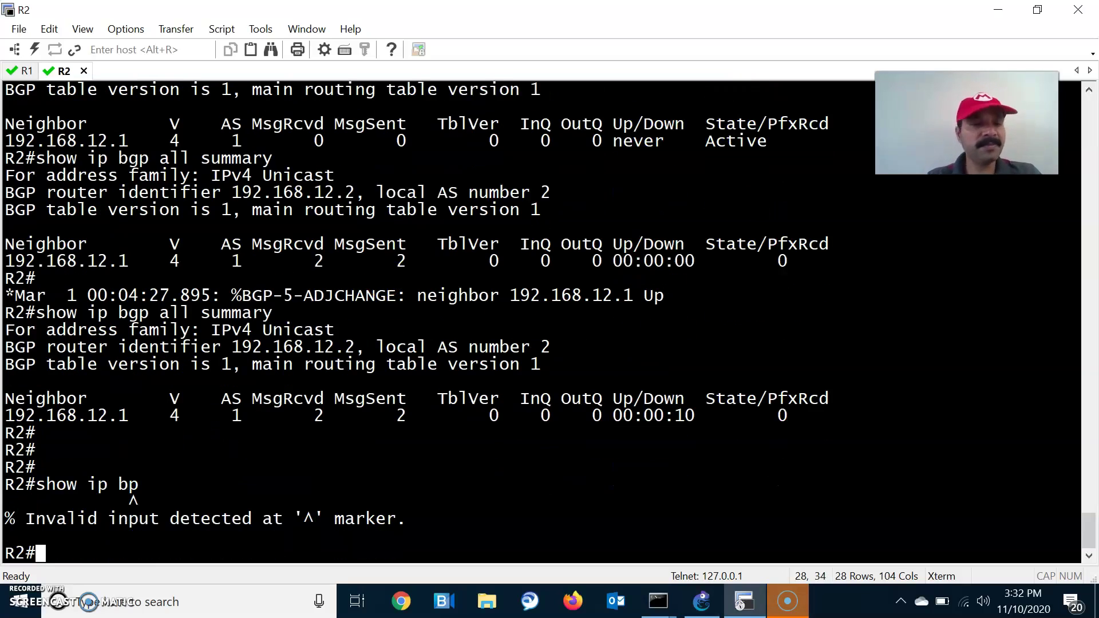
pyautogui.write('show ip b')
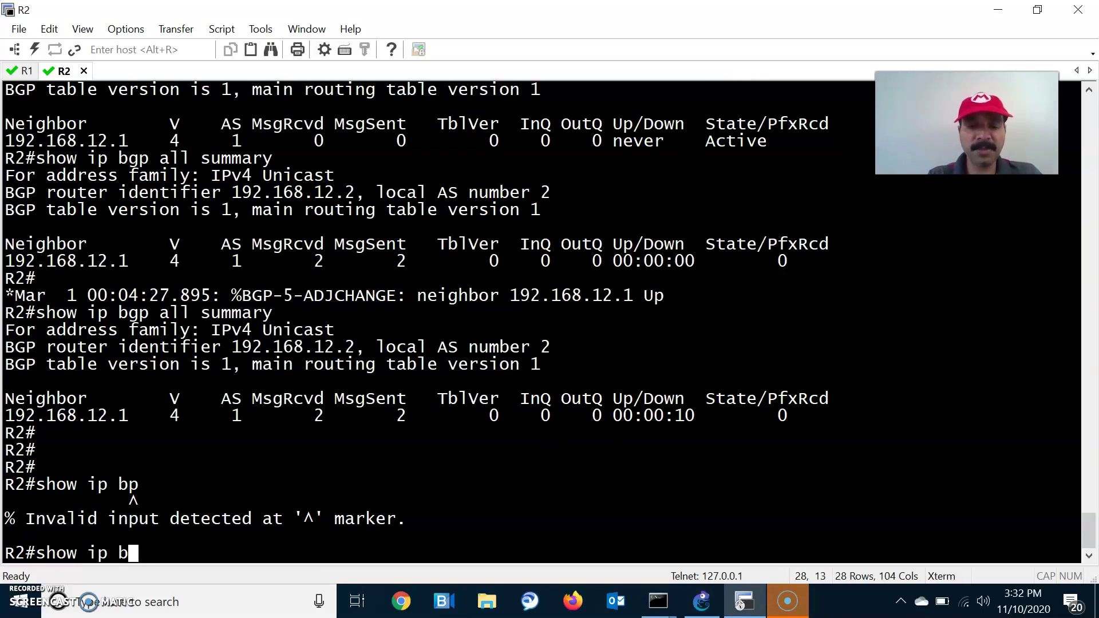
pyautogui.write('gp')
pyautogui.press('Return')
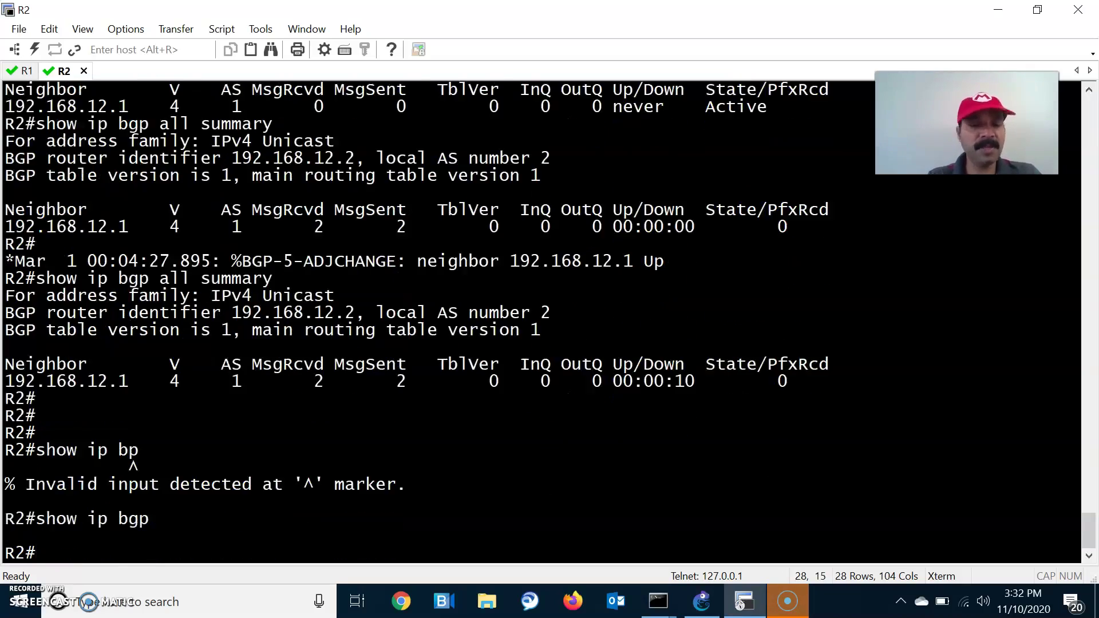
# Run 'show ip bgp' repeatedly on R1 until 1.1.1.1/32 via 0.0.0.0 shows as best.
pyautogui.click(16, 74)
pyautogui.write('show ip')
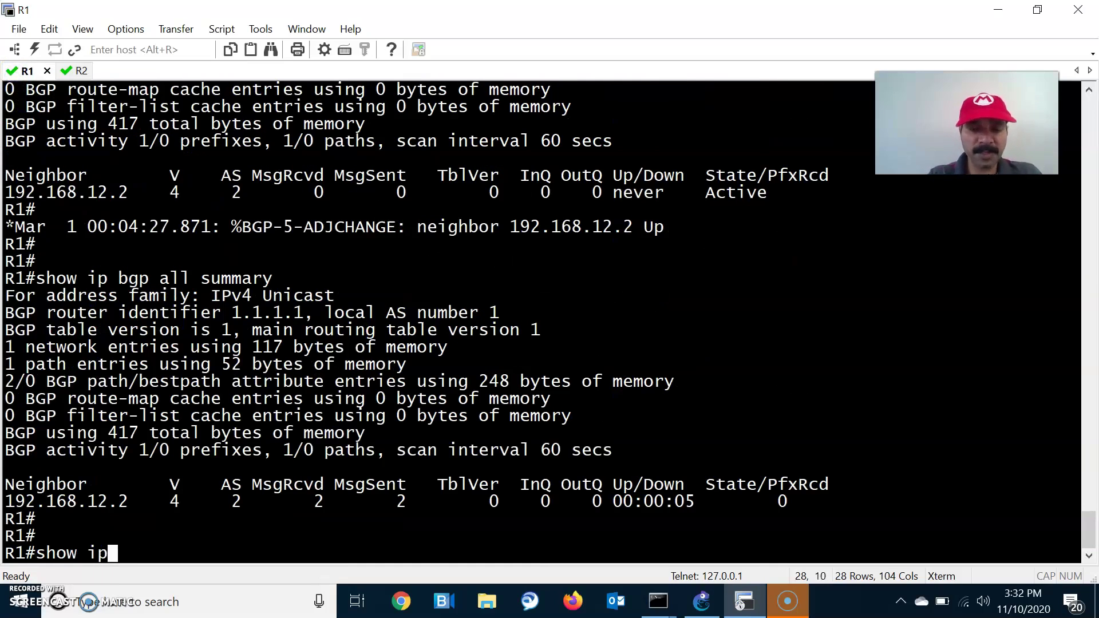
pyautogui.write(' bgp')
pyautogui.press('Return')
pyautogui.press('Return')
pyautogui.press('Return')
pyautogui.write('show ip bgp')
pyautogui.press('Return')
pyautogui.write('show ip bgp')
pyautogui.press('Return')
pyautogui.write('show ip bgp')
pyautogui.press('Return')
pyautogui.write('show ip bgp')
pyautogui.press('Return')
pyautogui.write('show ip bgp')
pyautogui.press('Return')
pyautogui.write('show ip bgp')
pyautogui.press('Return')
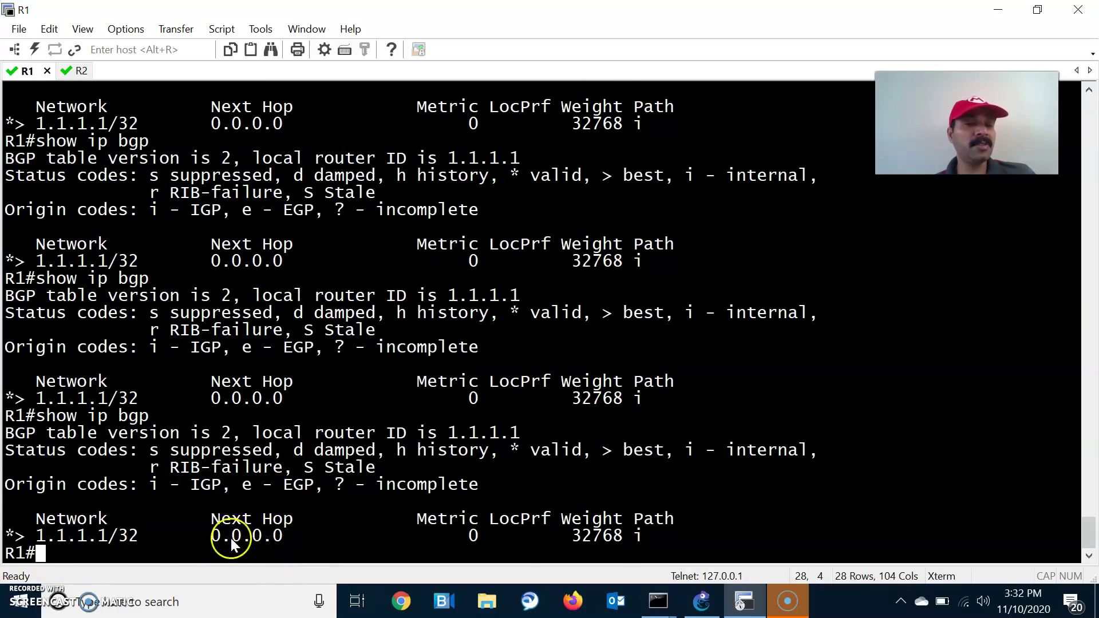
pyautogui.hotkey('alt', 'Tab')
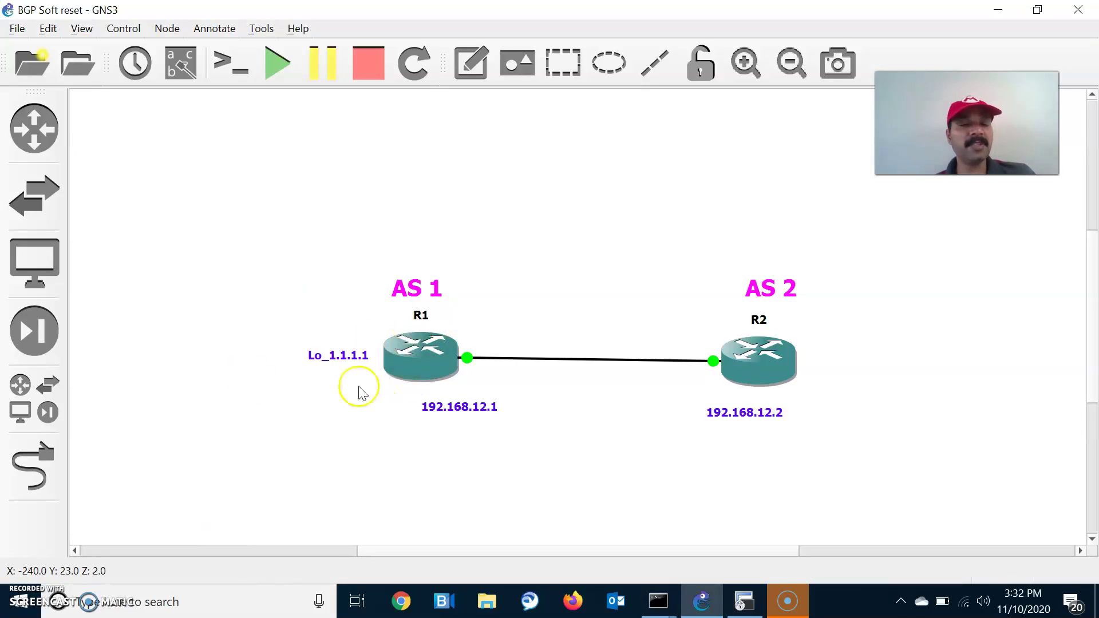
# Open R1's console from GNS3, then display R2's BGP table with 1.1.1.1/32 via 192.168.12.1.
pyautogui.doubleClick(391, 349)
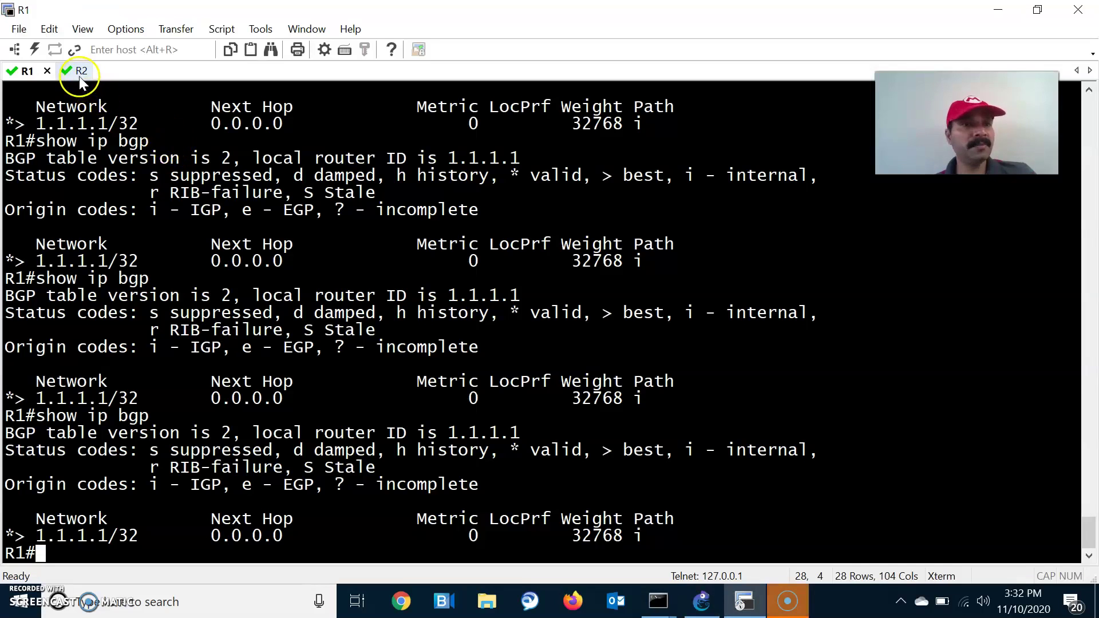
pyautogui.click(79, 73)
pyautogui.write('show ip bgp')
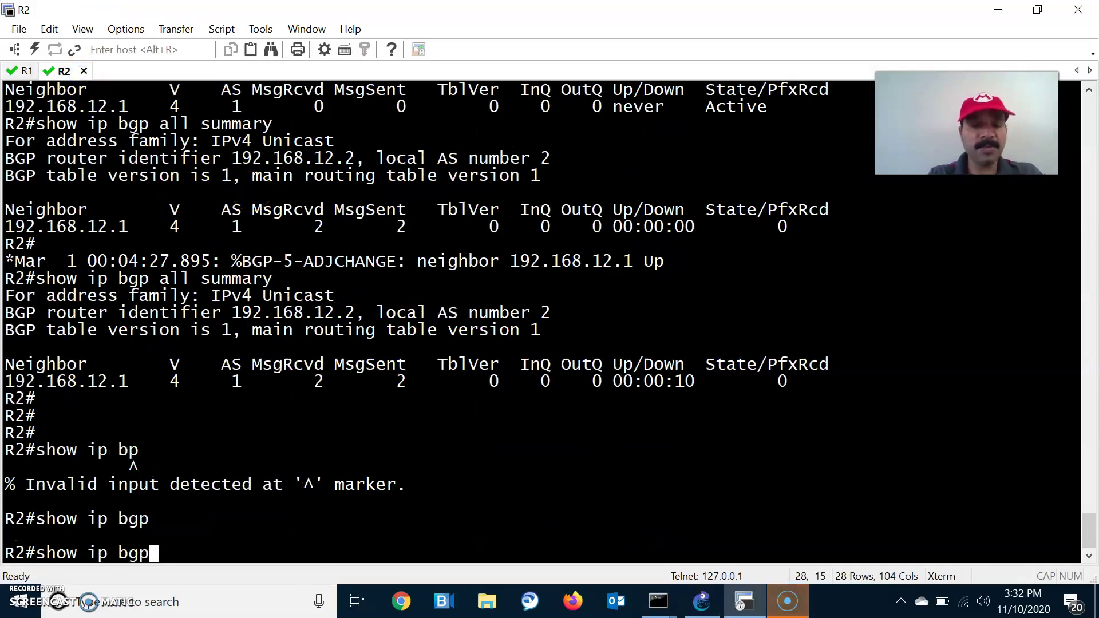
pyautogui.press('Return')
pyautogui.press('Return')
pyautogui.press('Return')
pyautogui.press('Return')
pyautogui.press('Return')
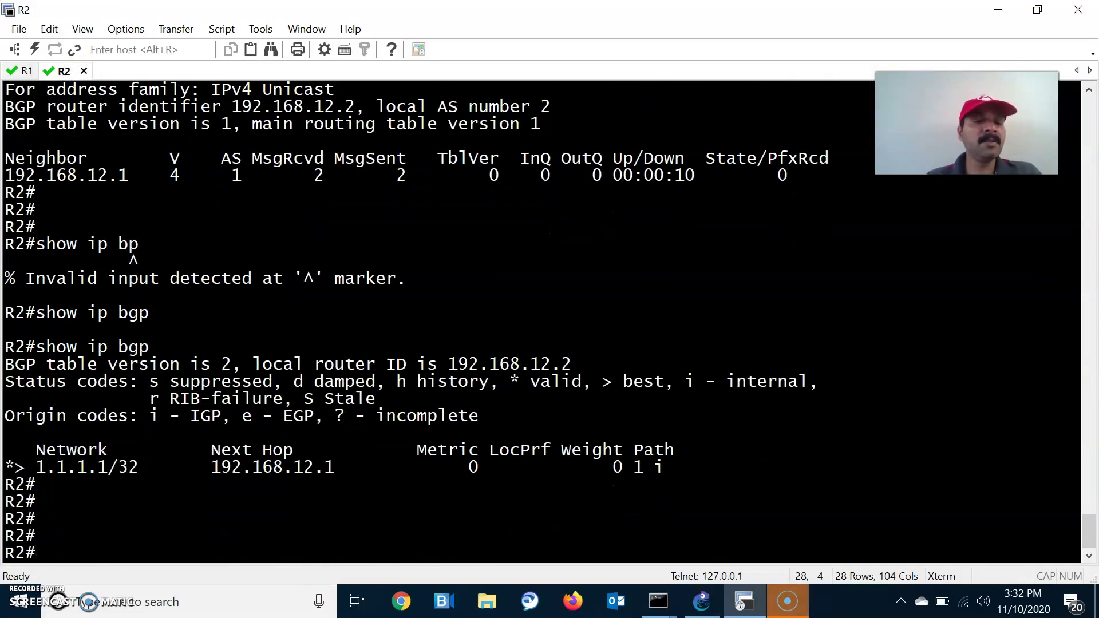
pyautogui.hotkey('alt', 'Tab')
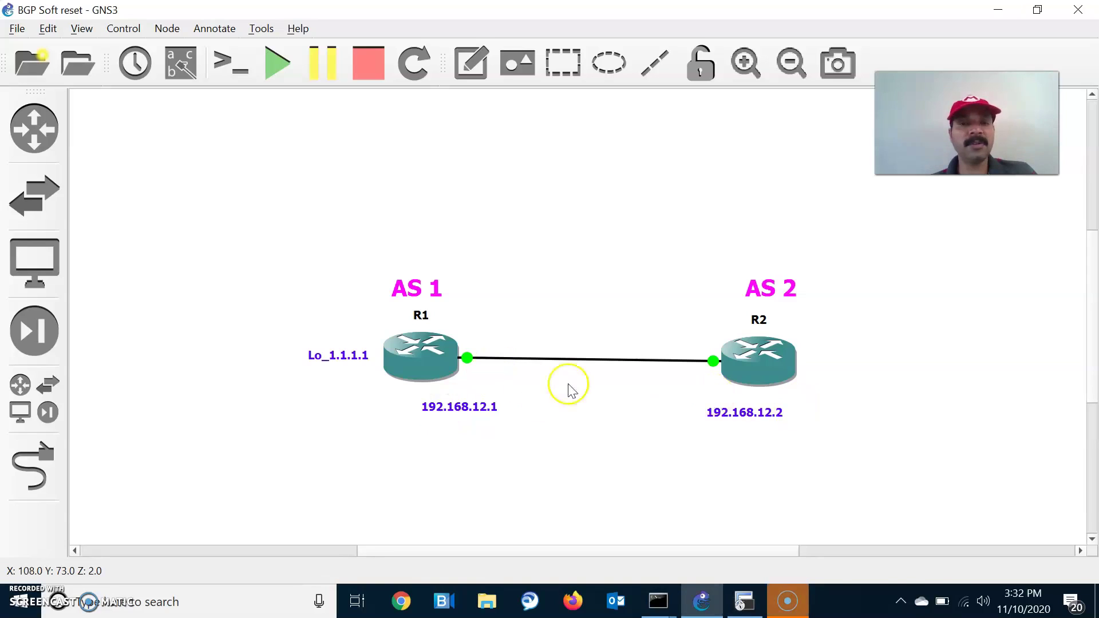
pyautogui.hotkey('alt', 'Tab')
pyautogui.hotkey('alt', 'Tab')
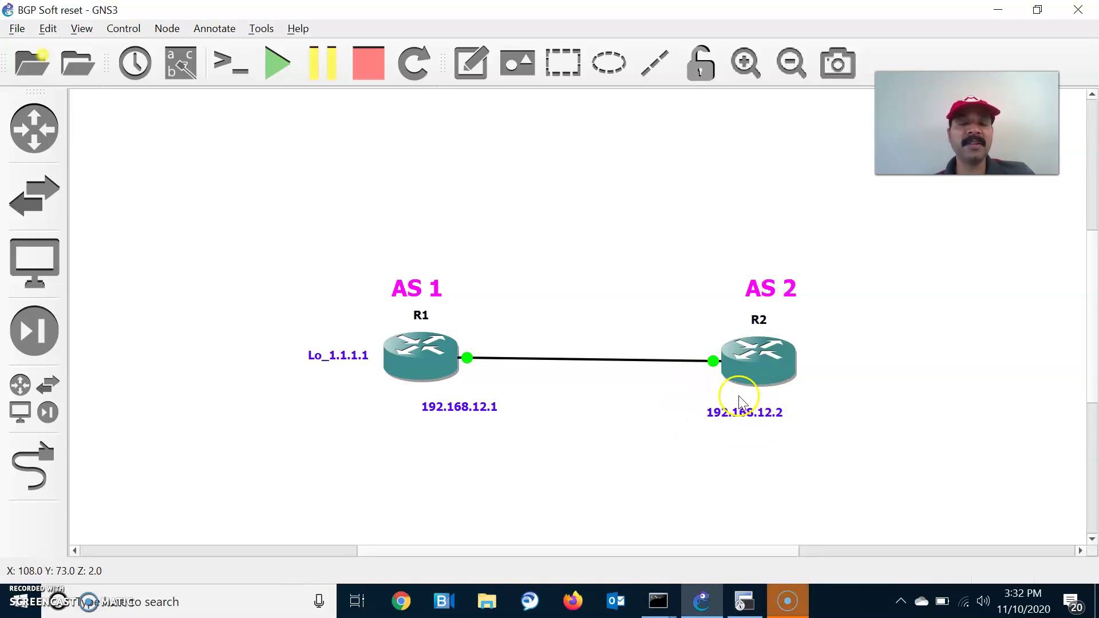
pyautogui.hotkey('alt', 'Tab')
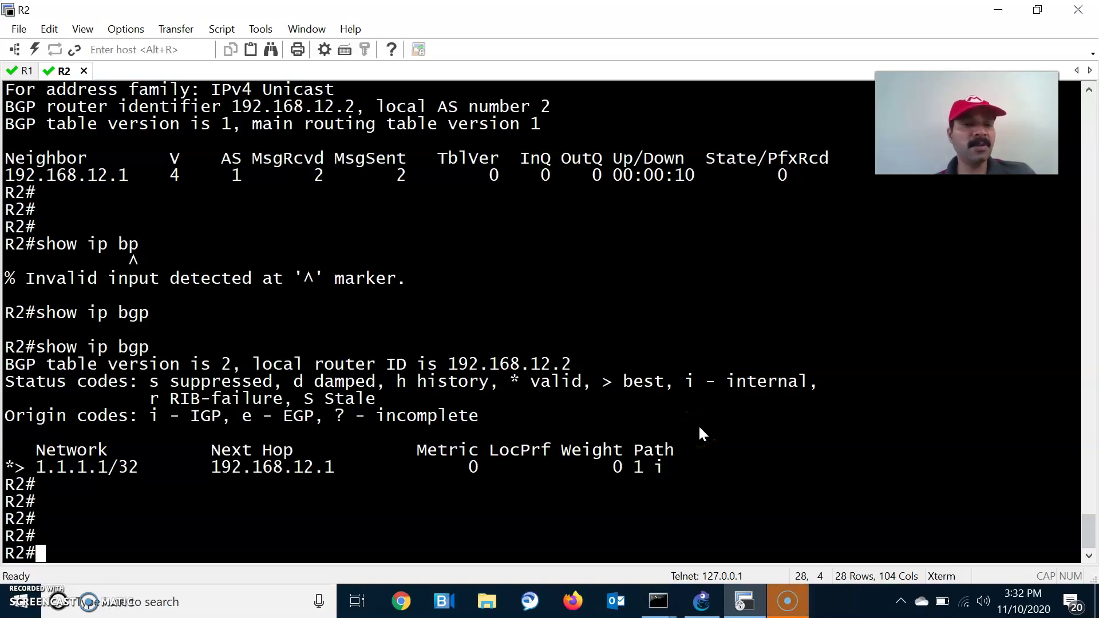
pyautogui.write('conf t')
# Apply route-map loc inbound to neighbor 192.168.12.1 under router bgp 2, then exit.
pyautogui.press('Return')
pyautogui.press('Return')
pyautogui.press('Return')
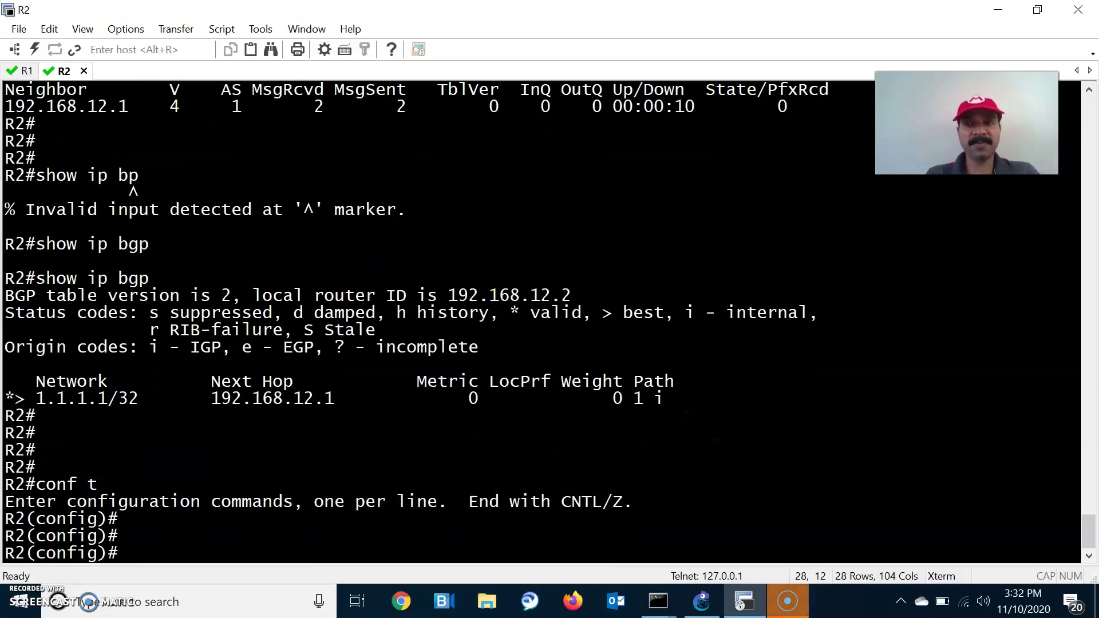
pyautogui.write('router bgp 2')
pyautogui.press('Return')
pyautogui.write('neighbor 192.168.12.1 remote-as 1')
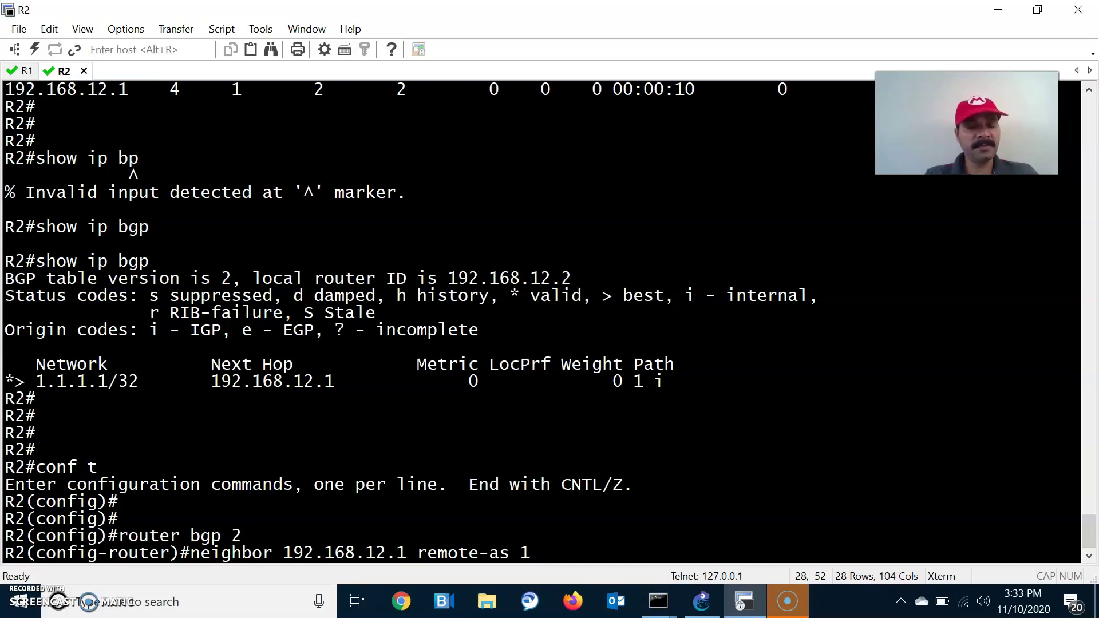
pyautogui.press('Return')
pyautogui.press('Return')
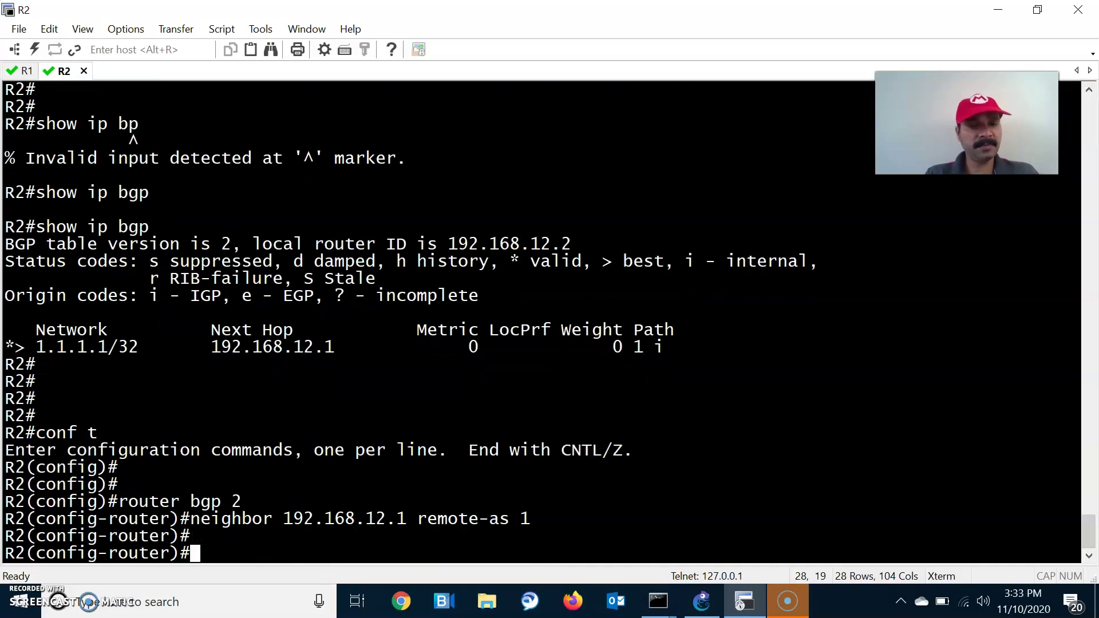
pyautogui.press('Return')
pyautogui.press('Up')
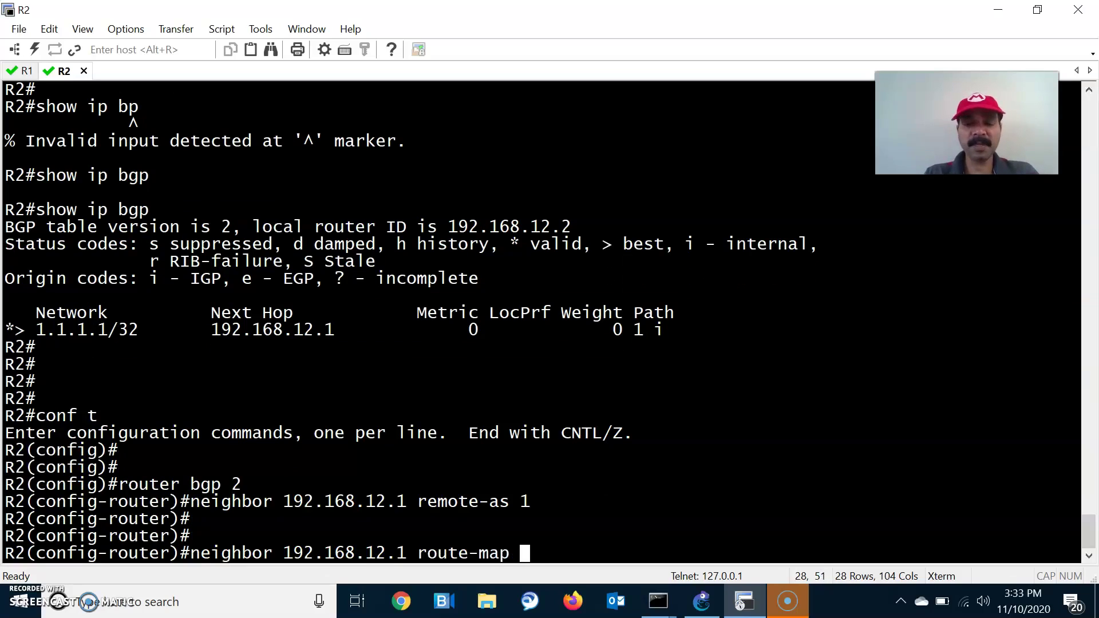
pyautogui.write('in')
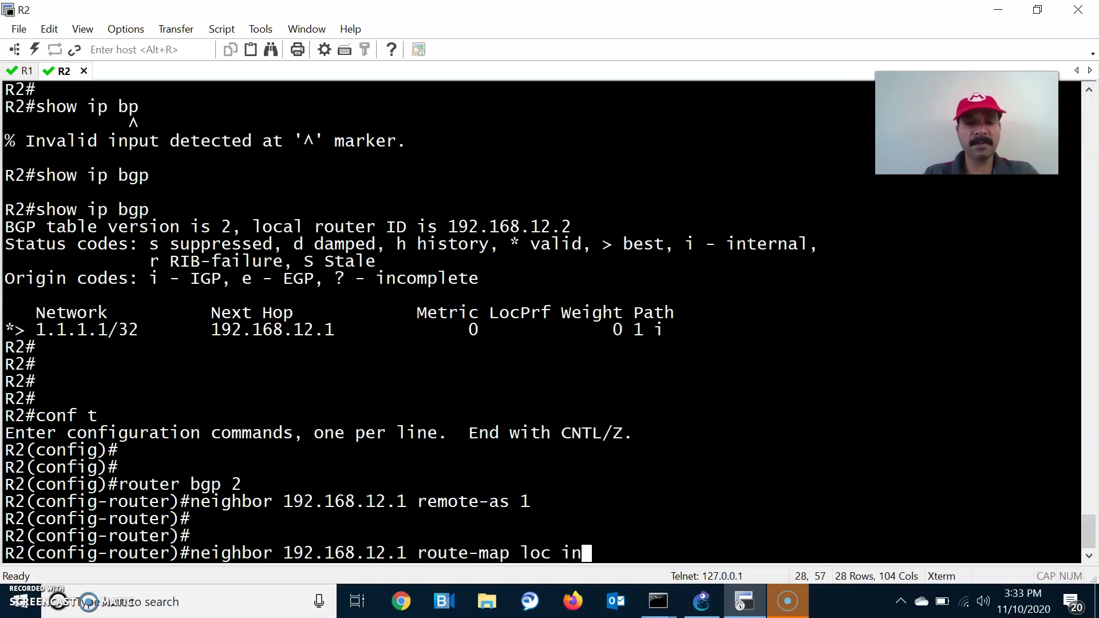
pyautogui.press('Return')
pyautogui.press('Return')
pyautogui.press('Return')
pyautogui.hotkey('ctrl', 'z')
pyautogui.press('Return')
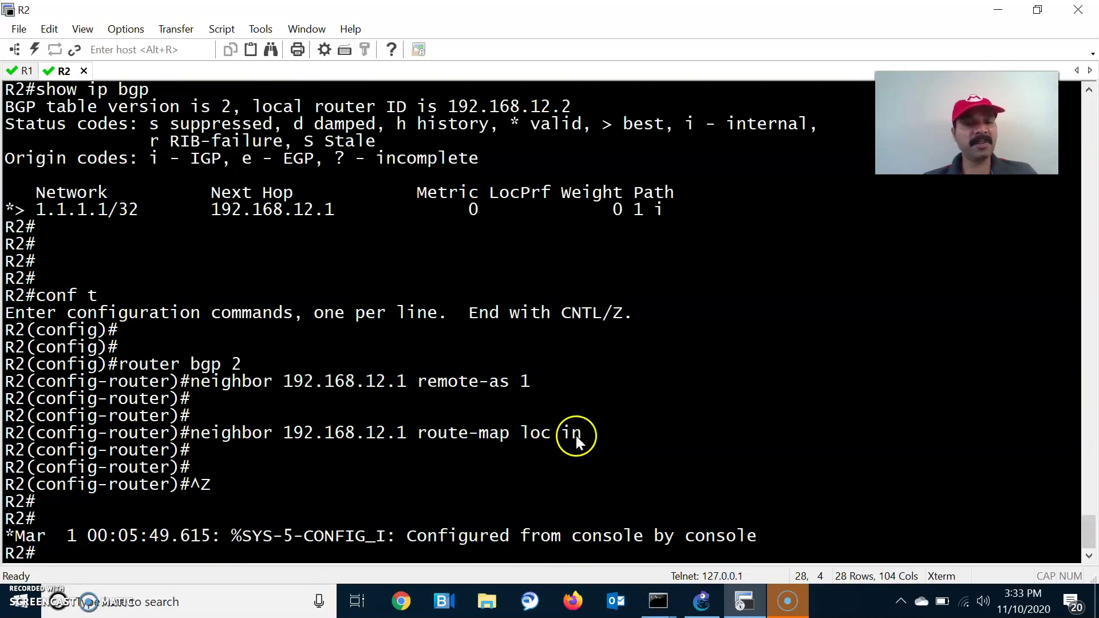
pyautogui.press('Return')
pyautogui.press('Return')
pyautogui.press('Return')
# Enter global configuration mode on R2 again with conf t.
pyautogui.write('con')
pyautogui.press('BackSpace')
pyautogui.press('BackSpace')
pyautogui.write('onf ')
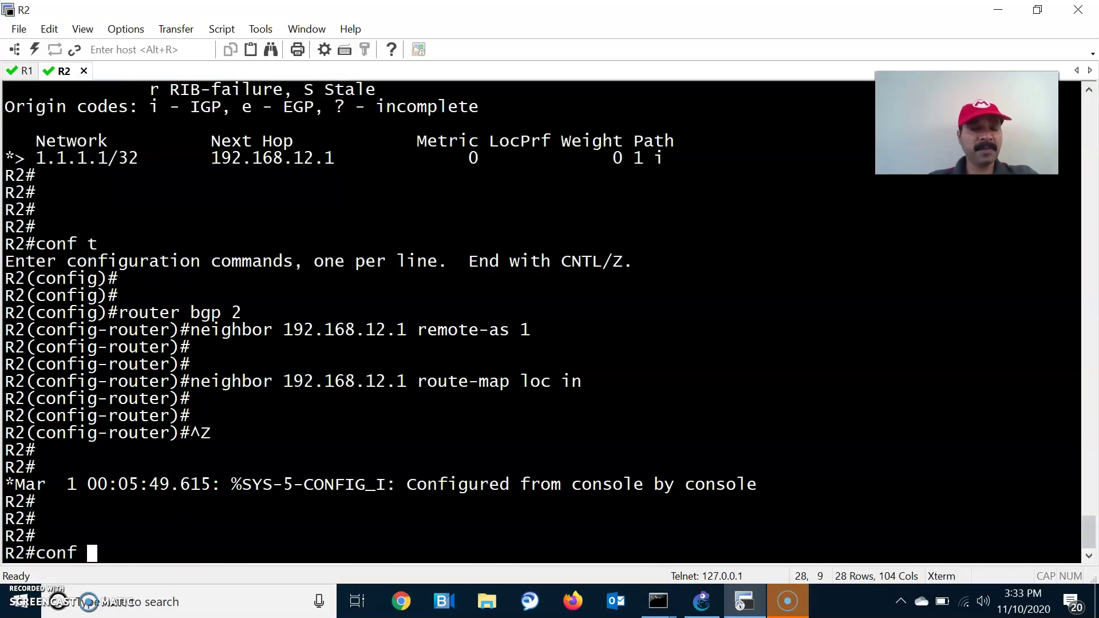
pyautogui.write('t')
pyautogui.press('Return')
pyautogui.press('Return')
# Create route-map loc permit 10 and begin a set local-preference statement.
pyautogui.write('route-')
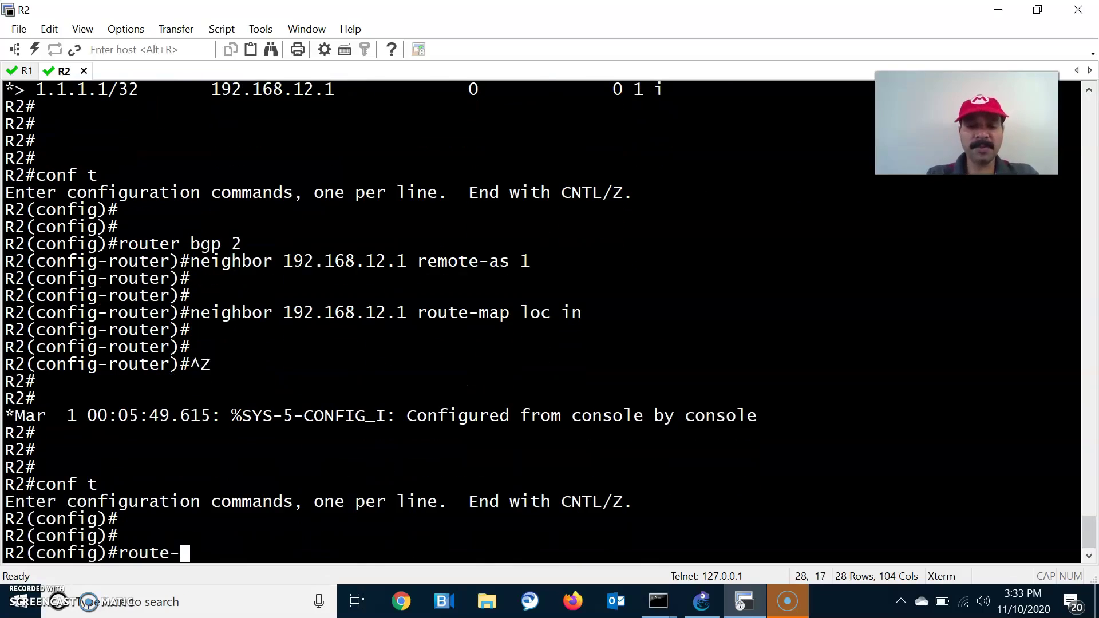
pyautogui.write('m')
pyautogui.press('Tab')
pyautogui.write('loc')
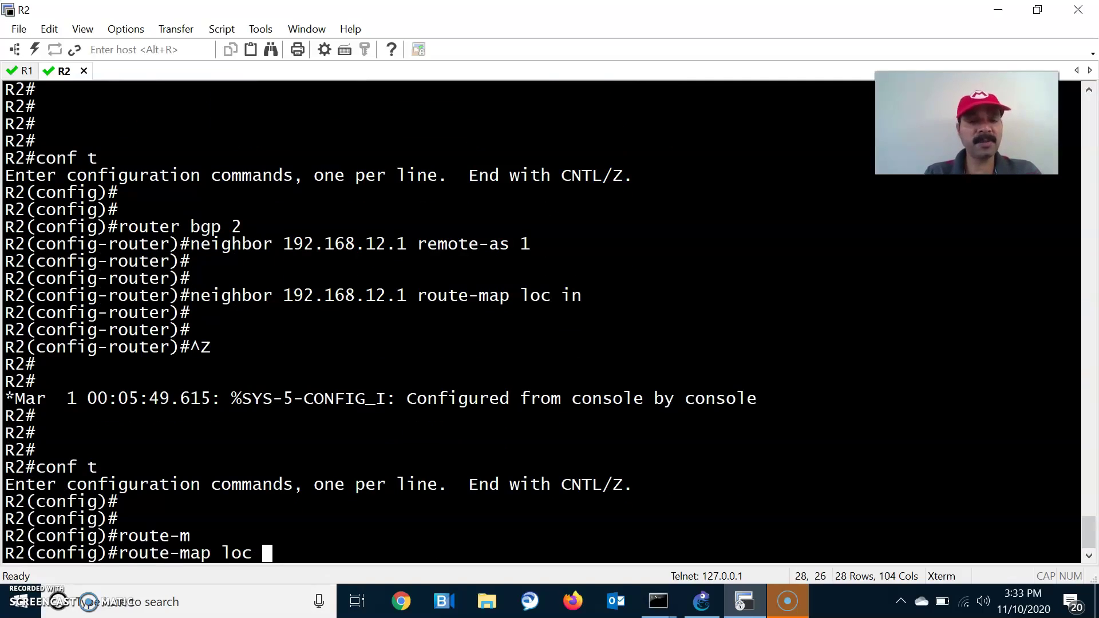
pyautogui.write(' per')
pyautogui.press('Tab')
pyautogui.write('10')
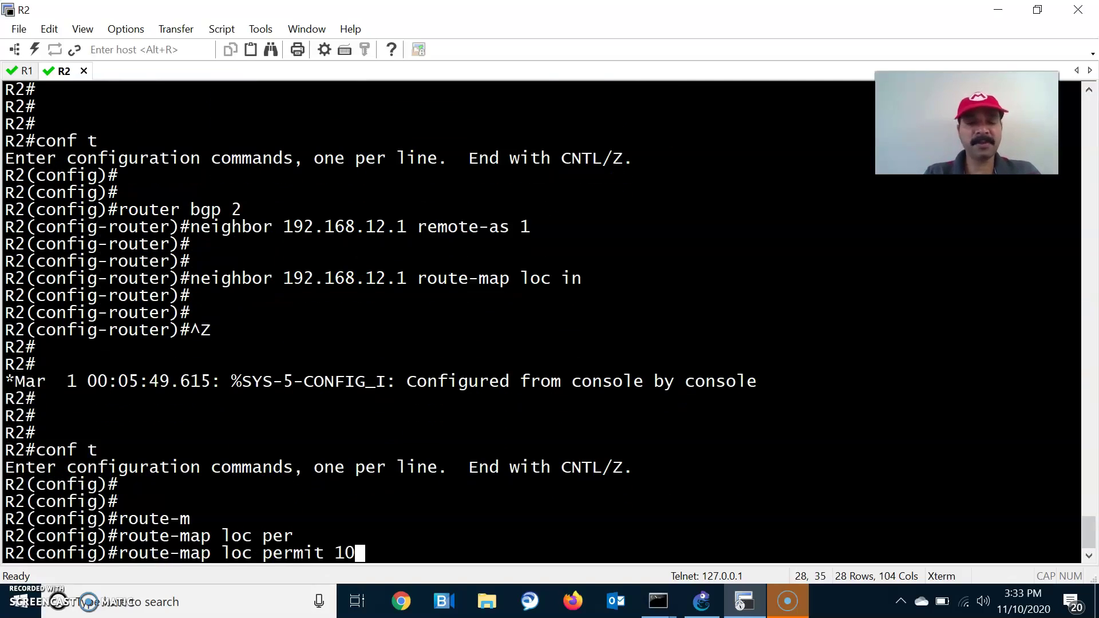
pyautogui.press('Return')
pyautogui.press('Return')
pyautogui.press('Return')
pyautogui.write('set ')
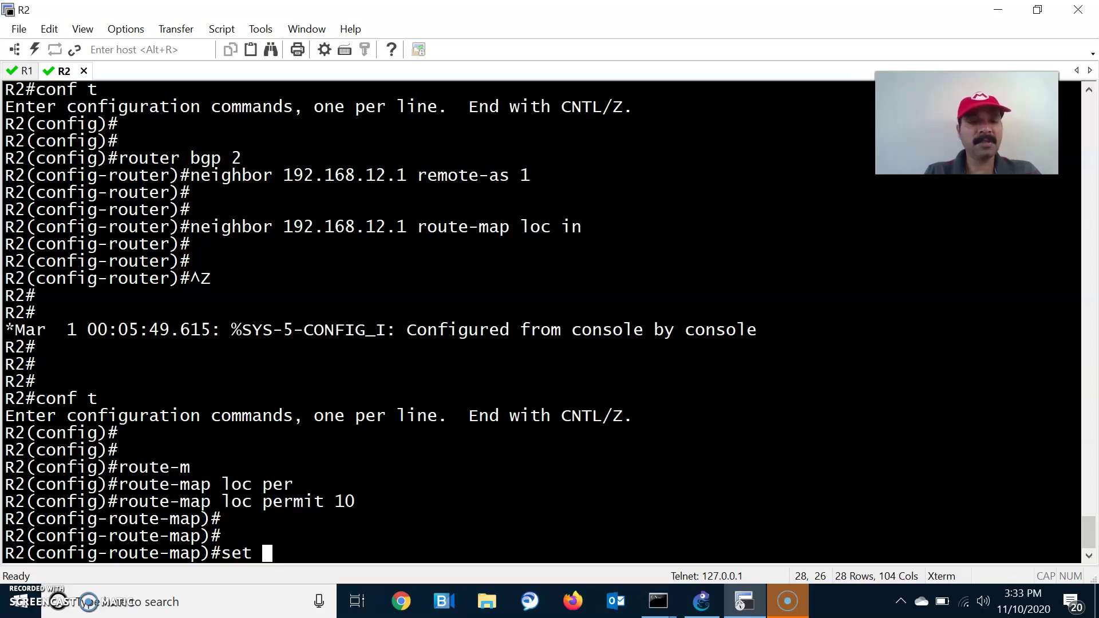
pyautogui.write('lo')
pyautogui.press('Tab')
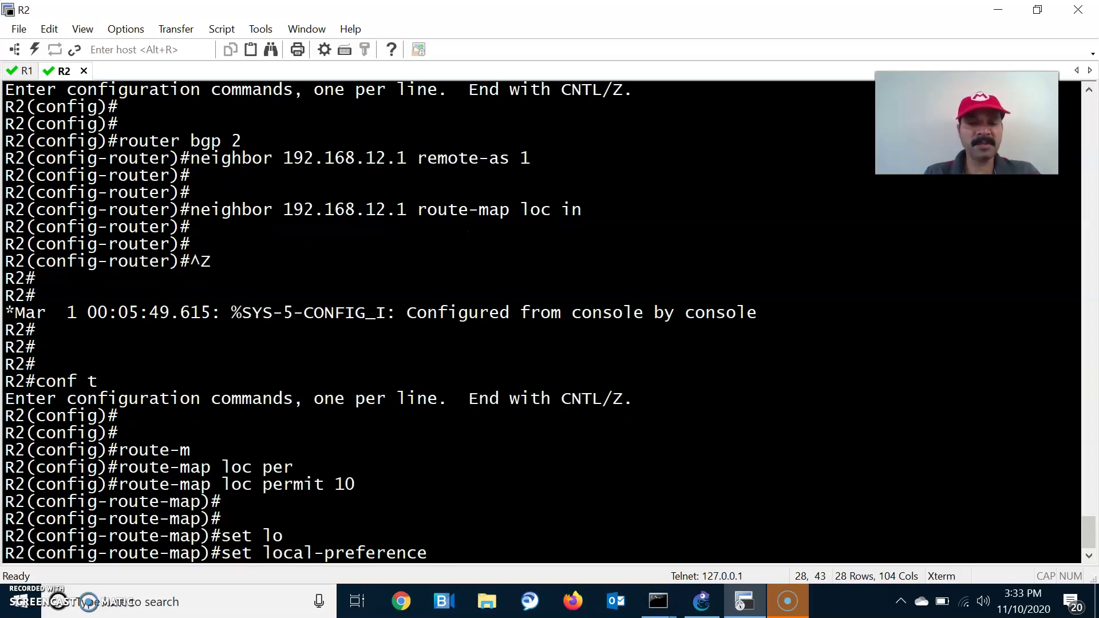